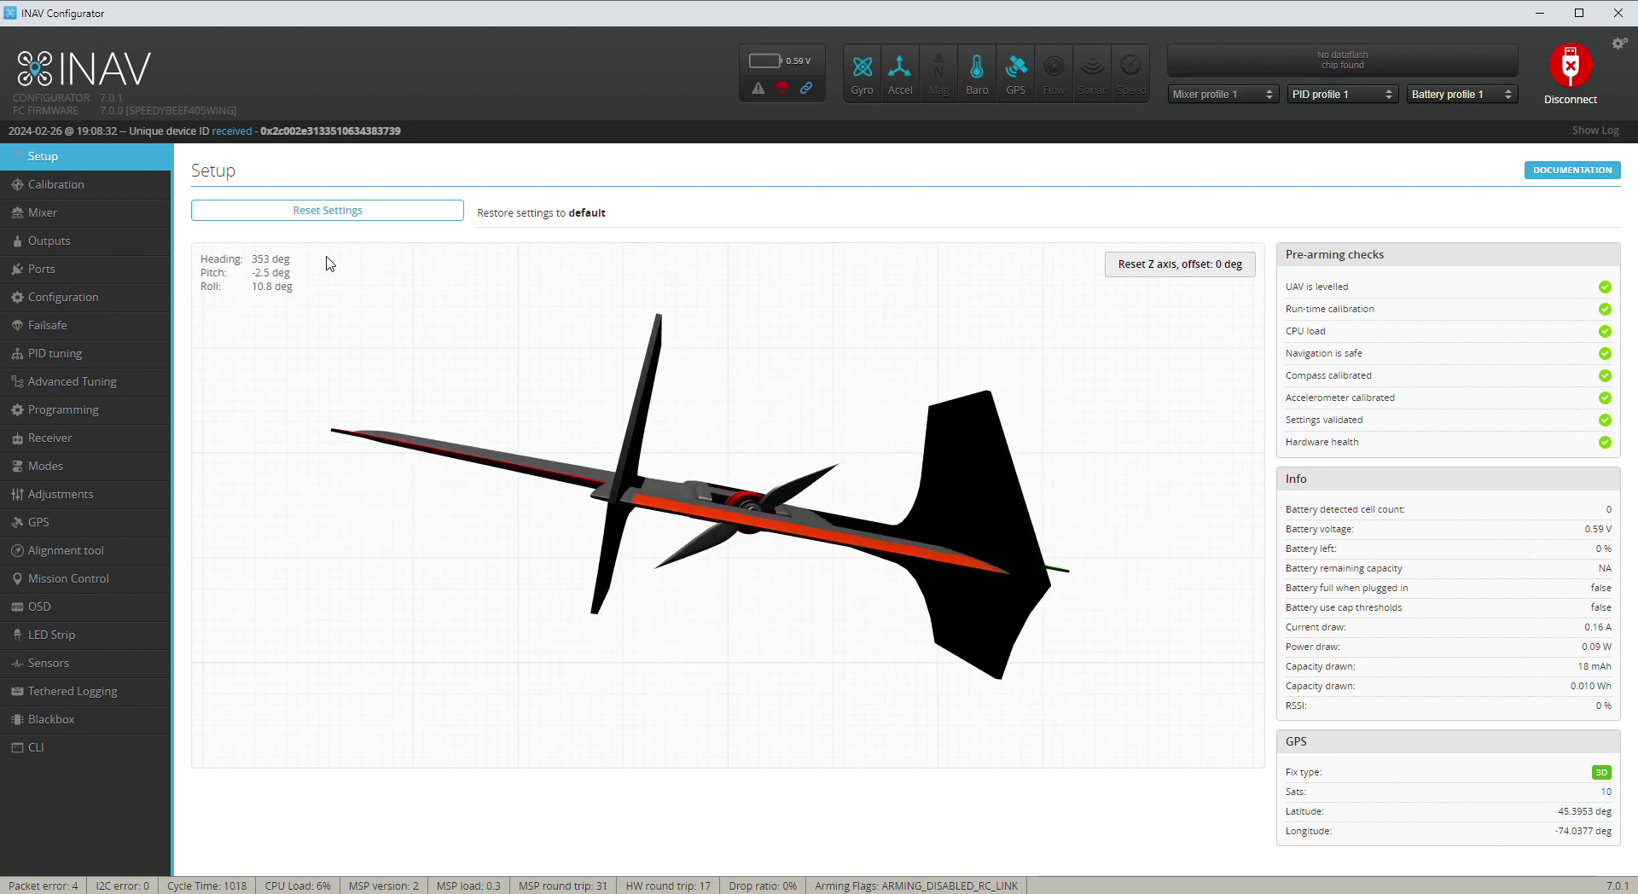
# Step: Review the accelerometer calibration and the airplane's mixer setup, including the output mapping, motor mixer and servo mixer rules
pyautogui.click(52, 187)
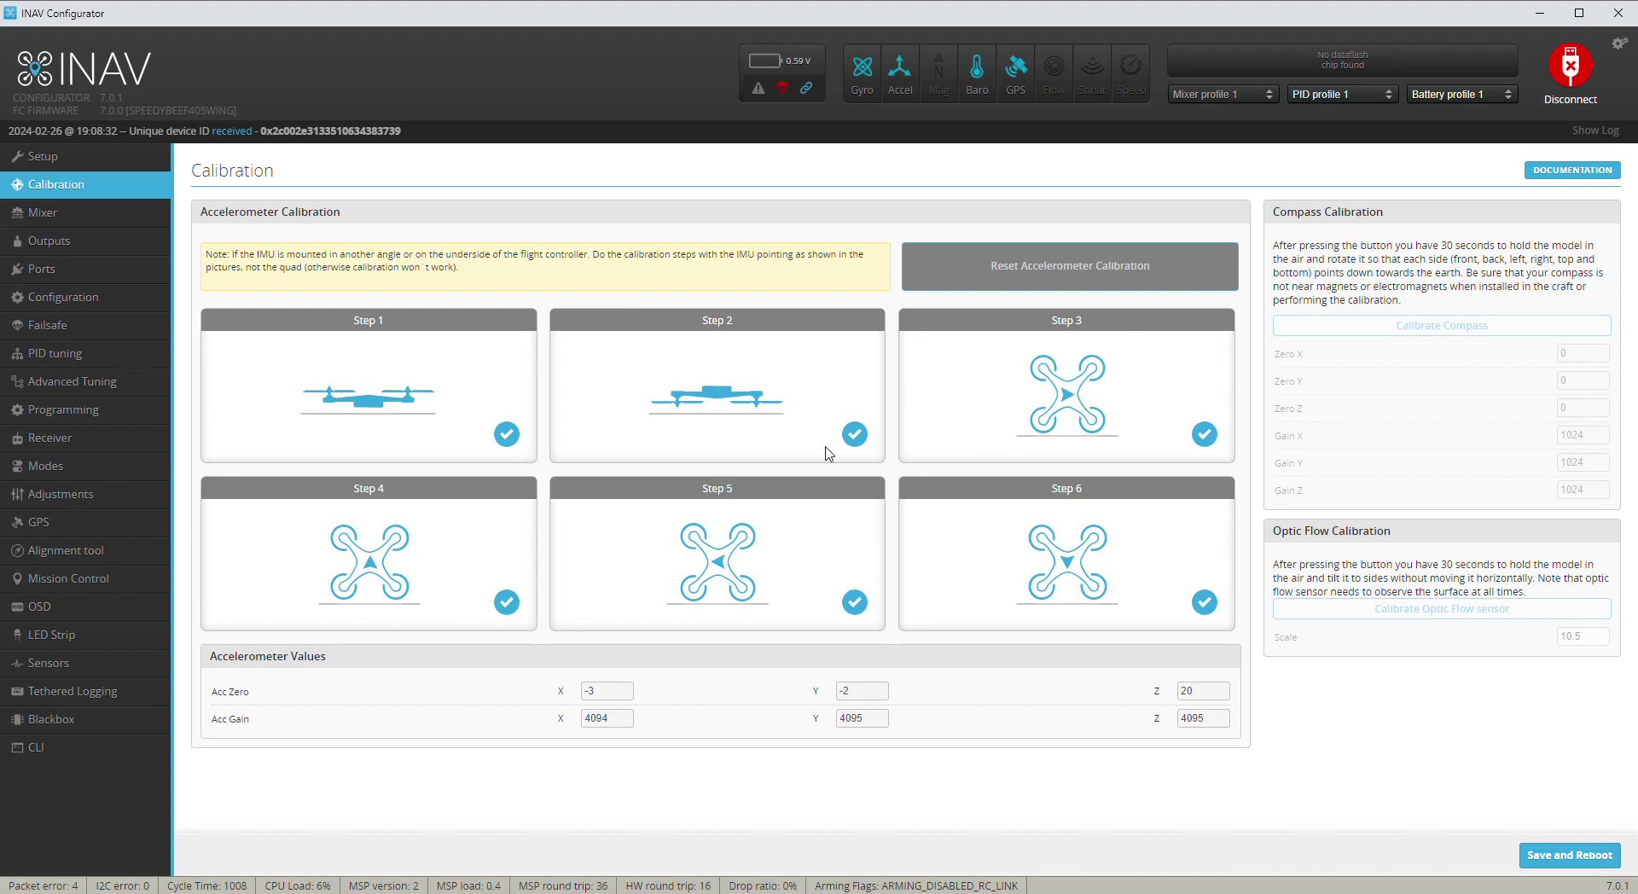
pyautogui.click(38, 221)
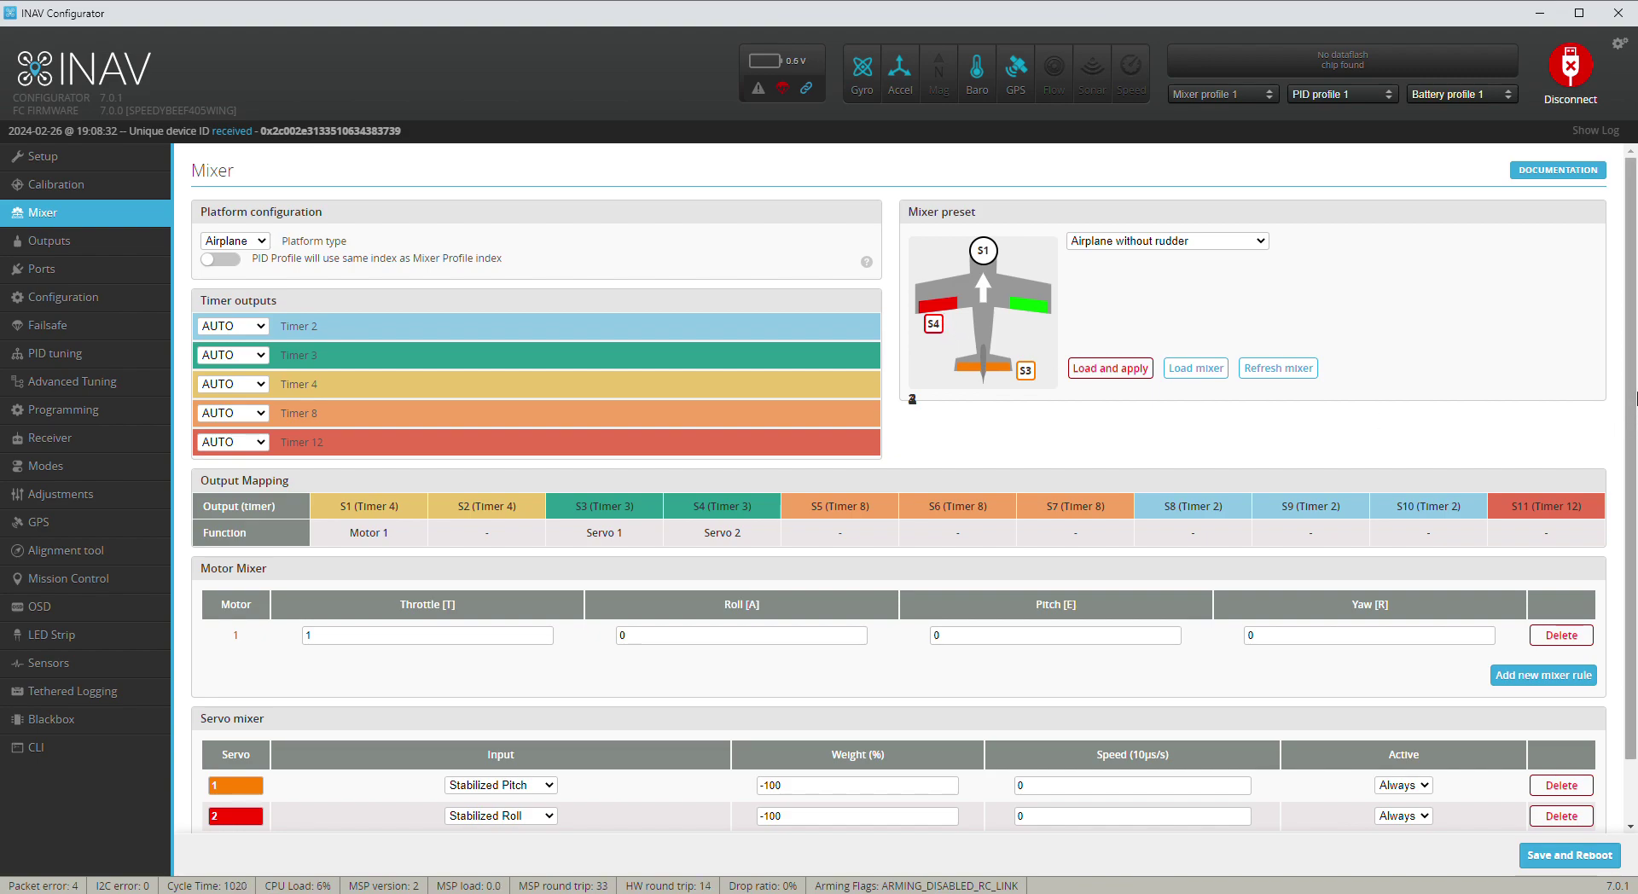
pyautogui.scroll(-2, 1635, 394)
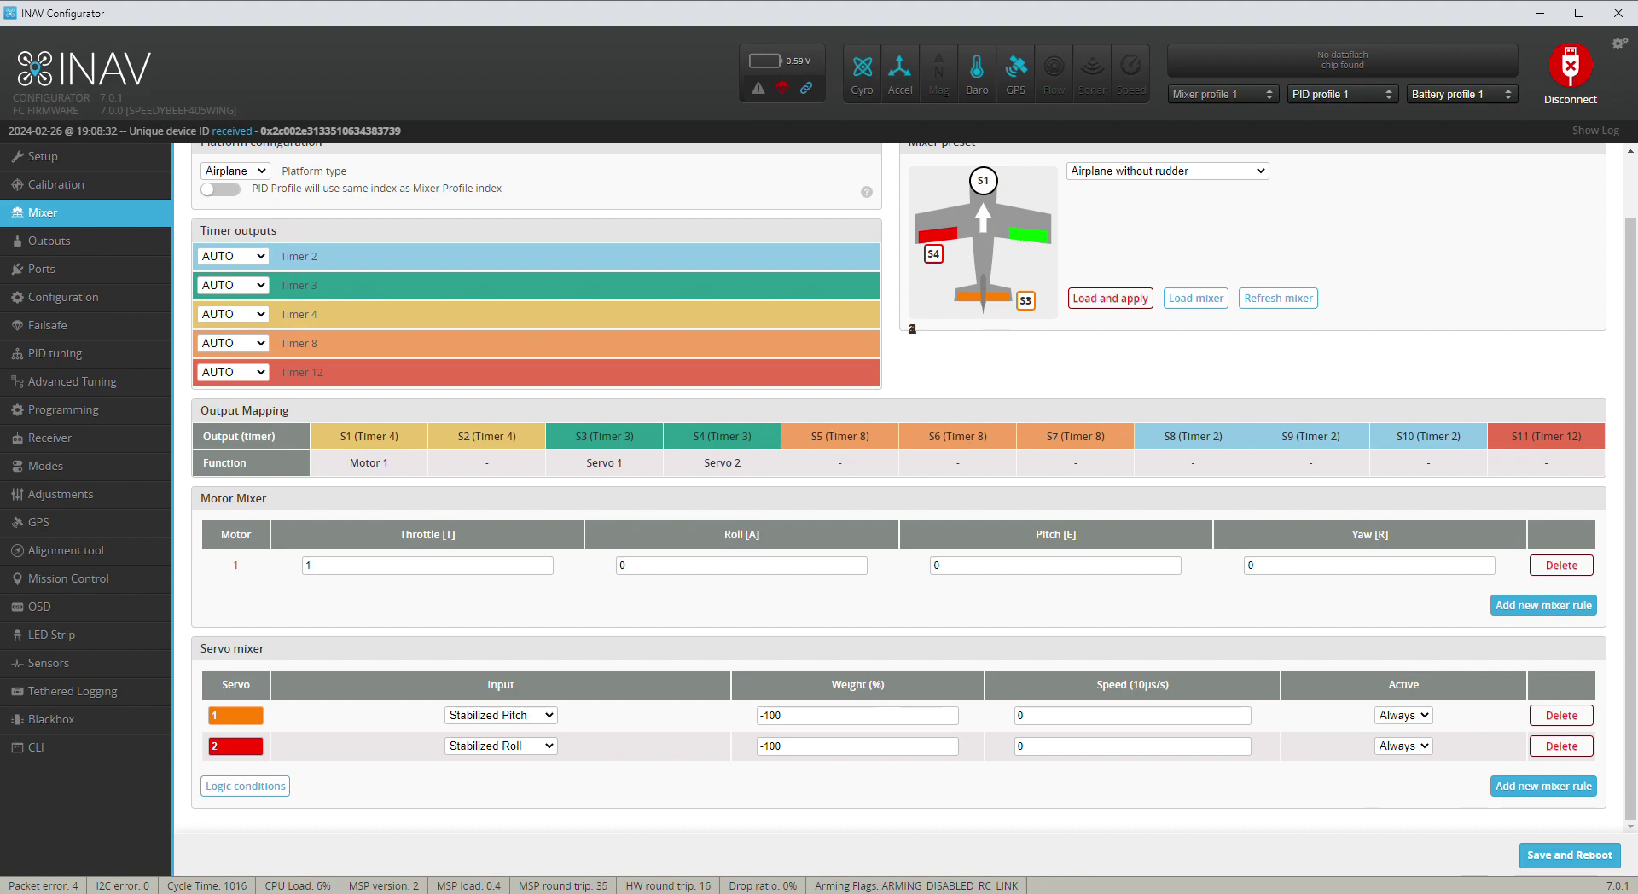
# Step: Review the motor and servo output settings, including servo midpoints and rates, and the UART port assignments
pyautogui.click(56, 250)
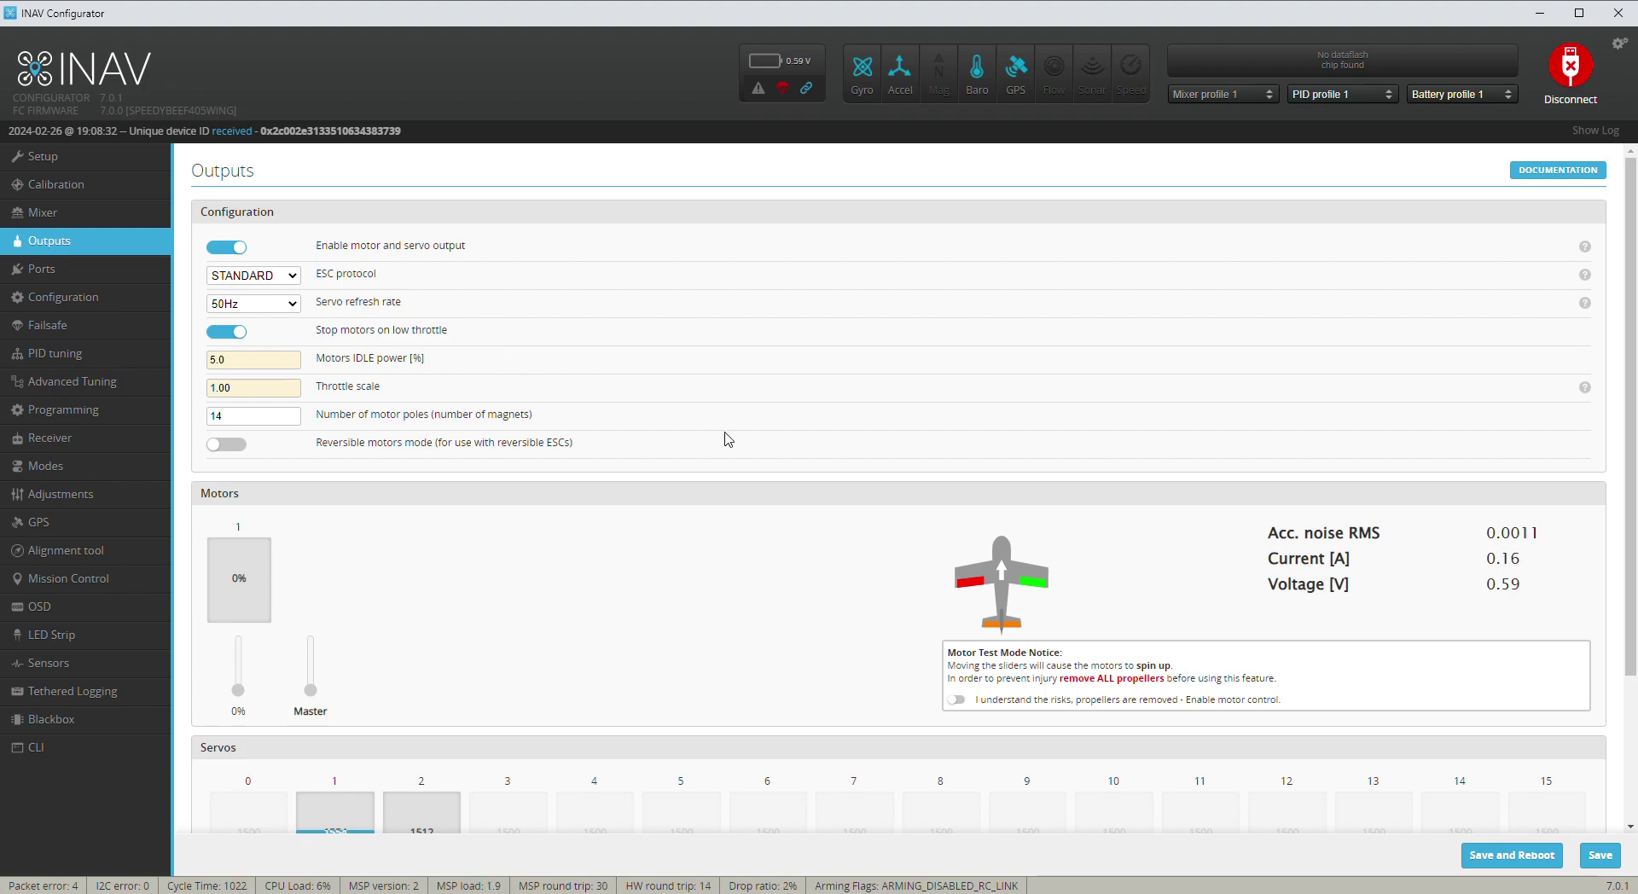
pyautogui.scroll(-2, 728, 440)
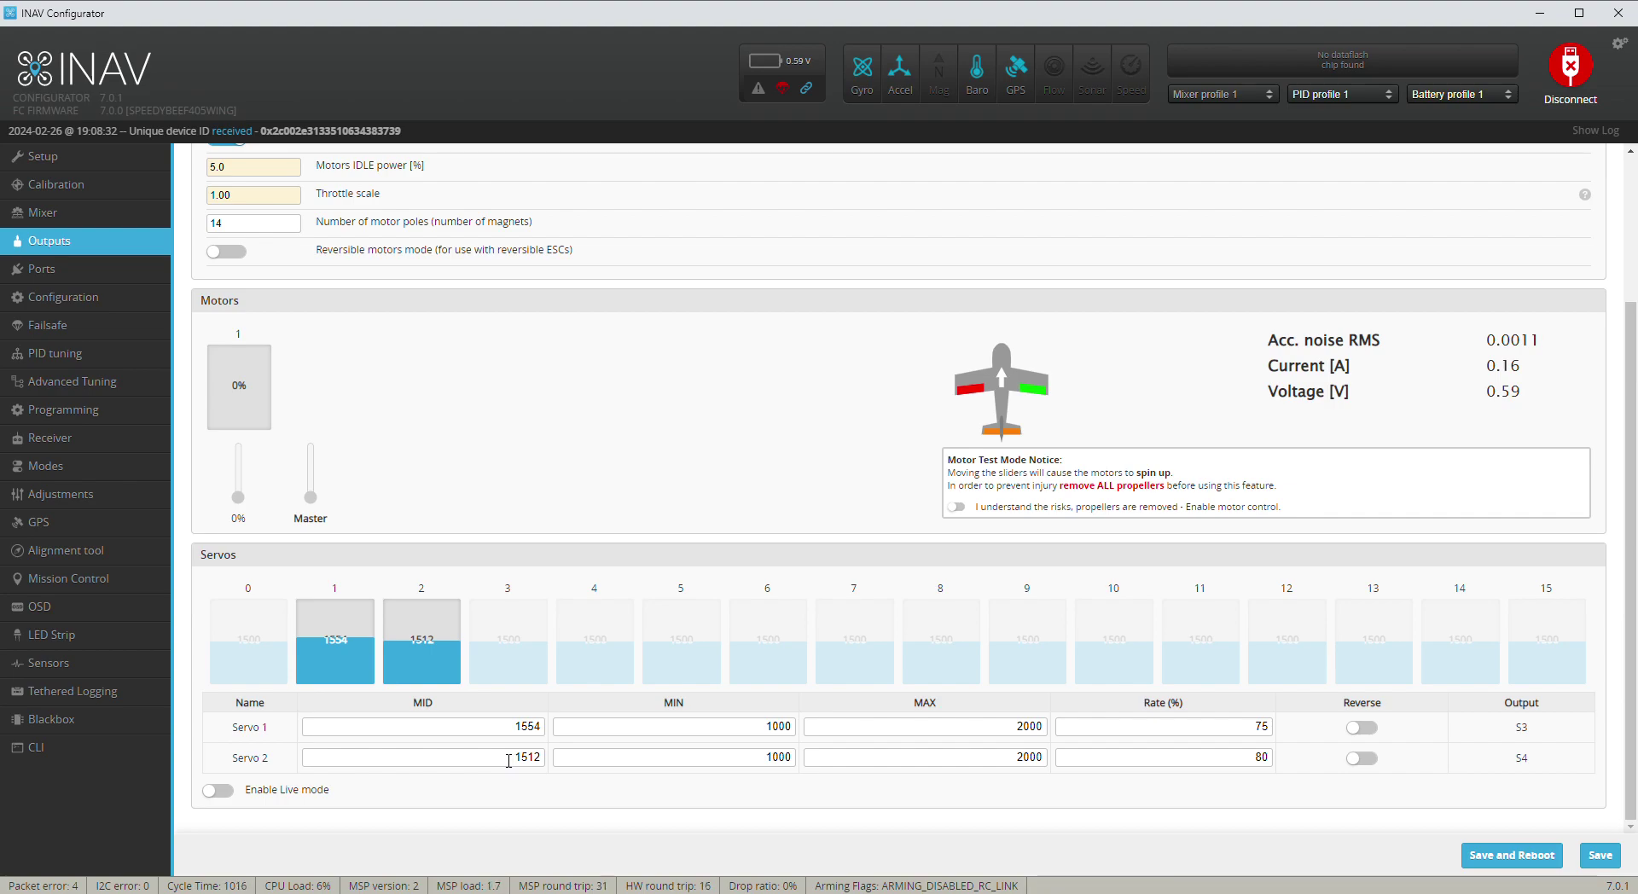
pyautogui.click(64, 272)
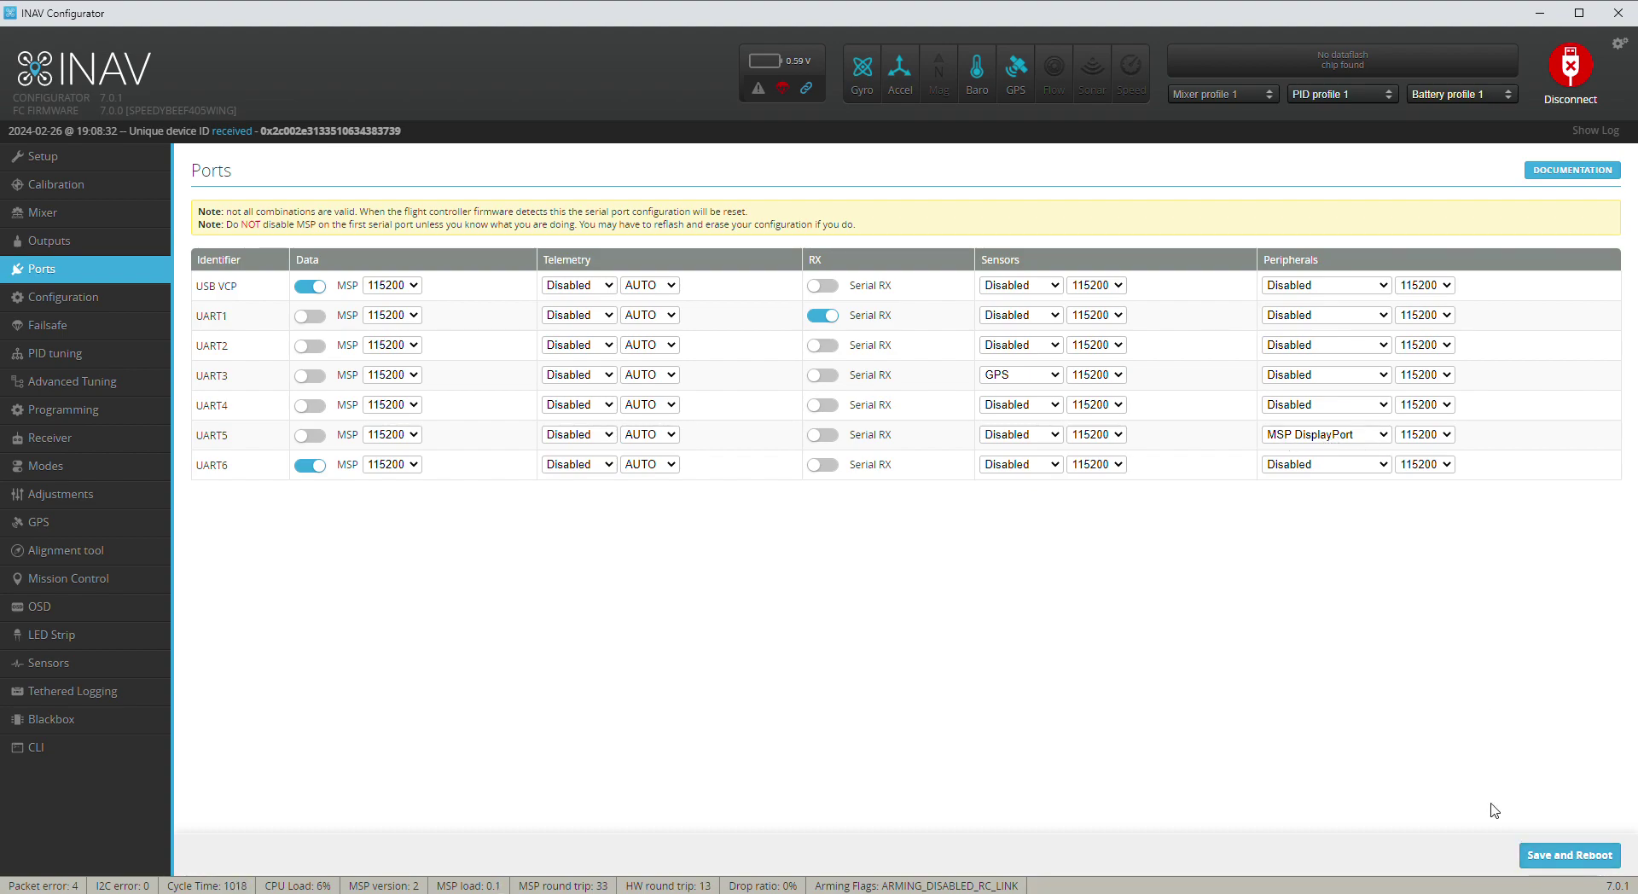
# Step: Examine the Configuration settings for sensors, other features, voltage and current monitoring, battery and VTX
pyautogui.click(66, 307)
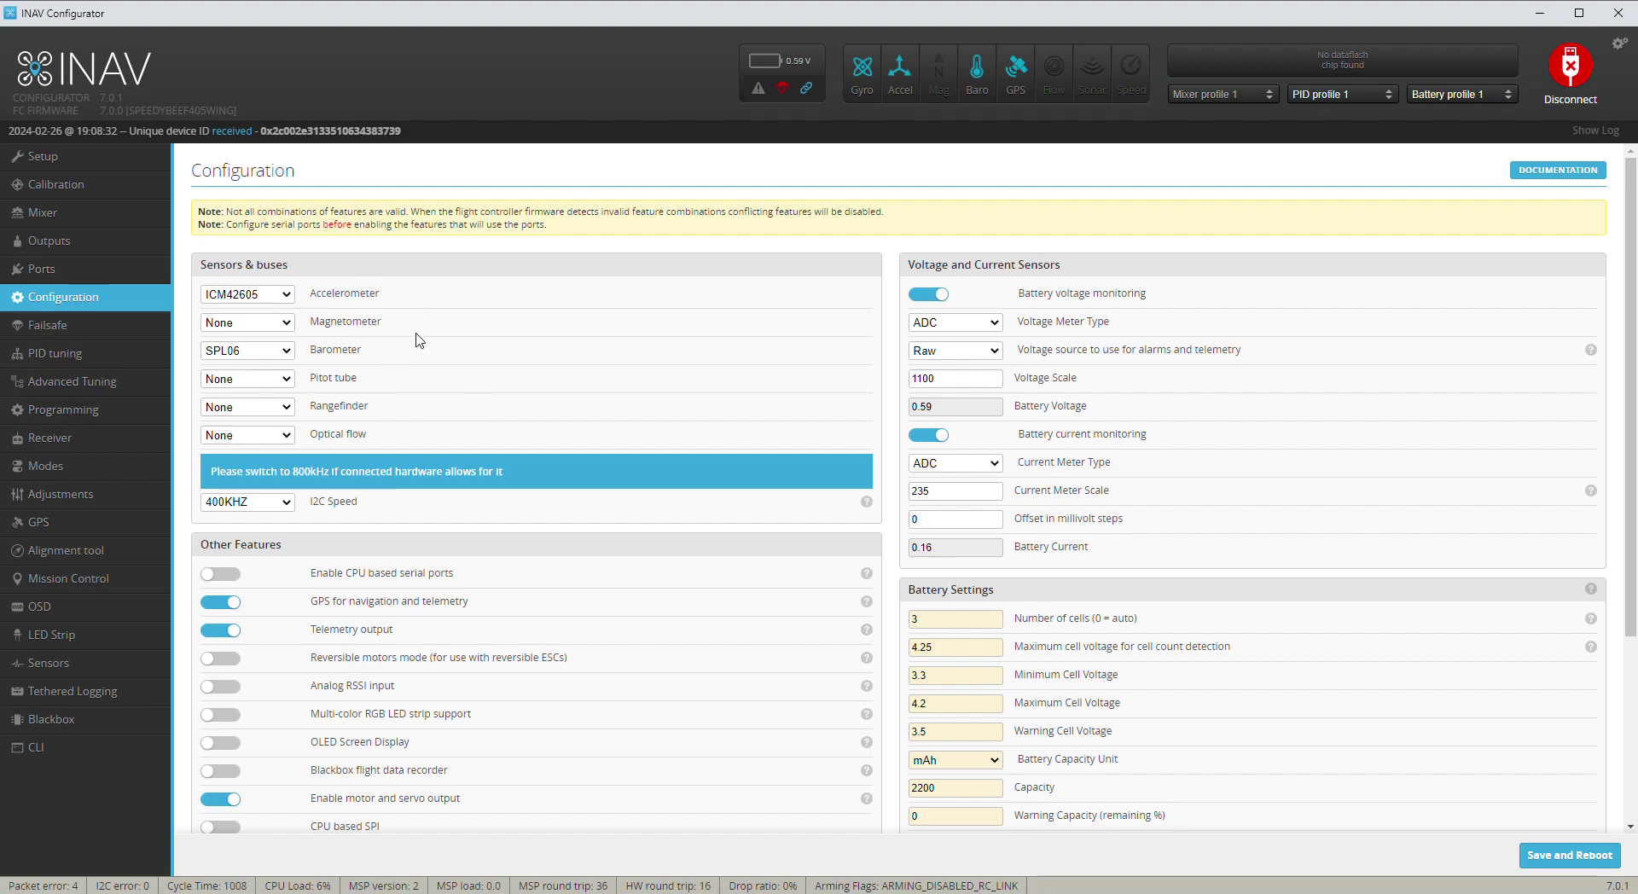
pyautogui.scroll(-2, 419, 341)
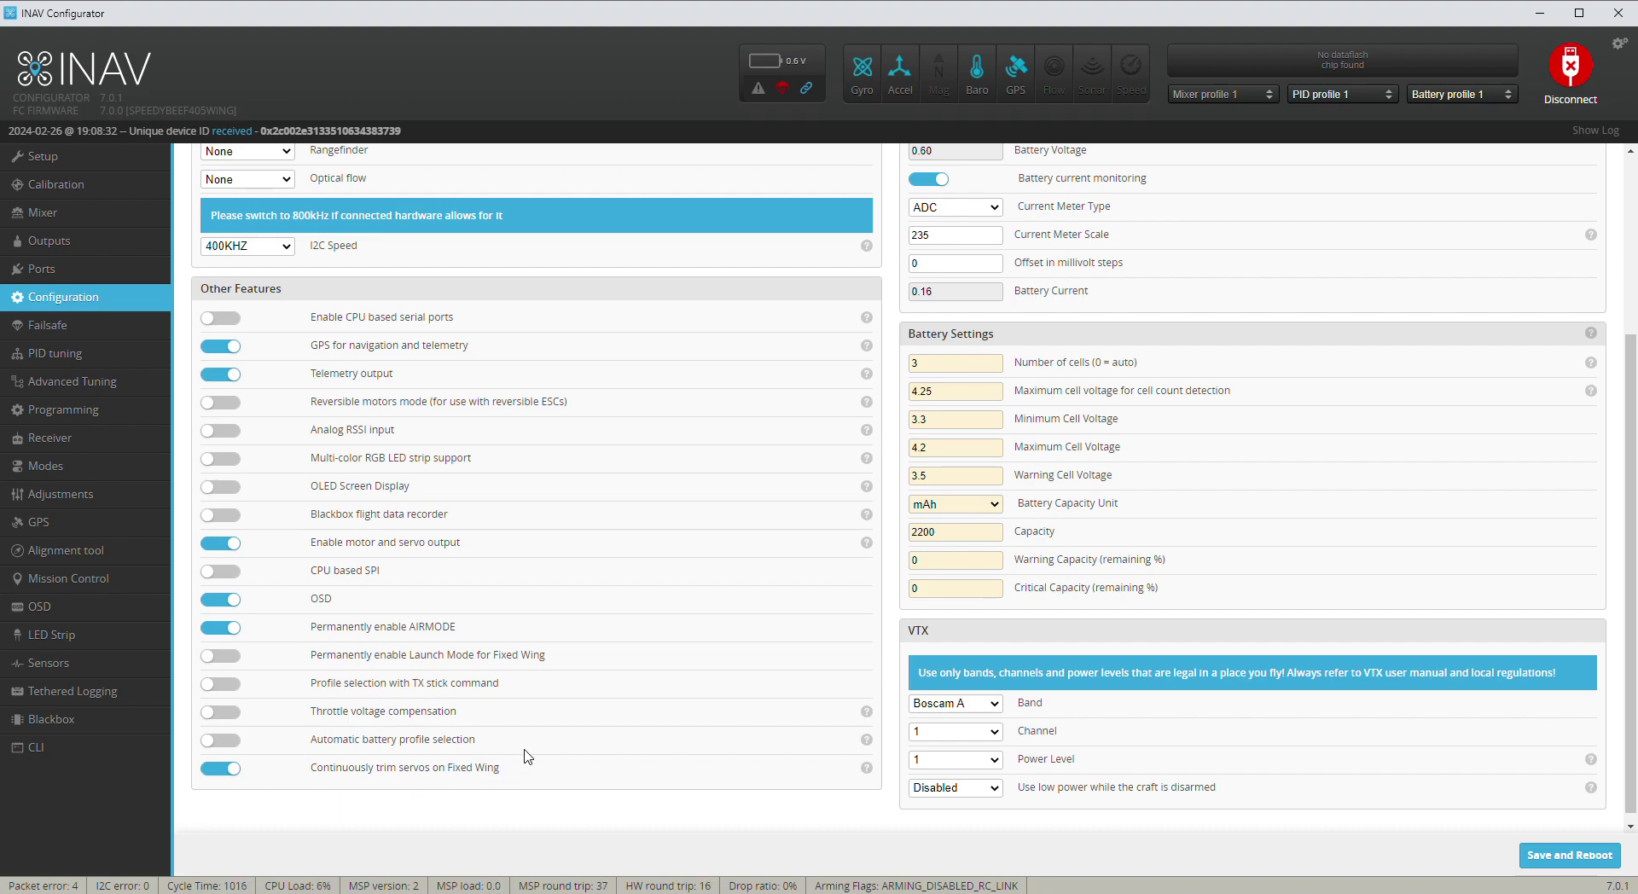
pyautogui.scroll(3, 529, 757)
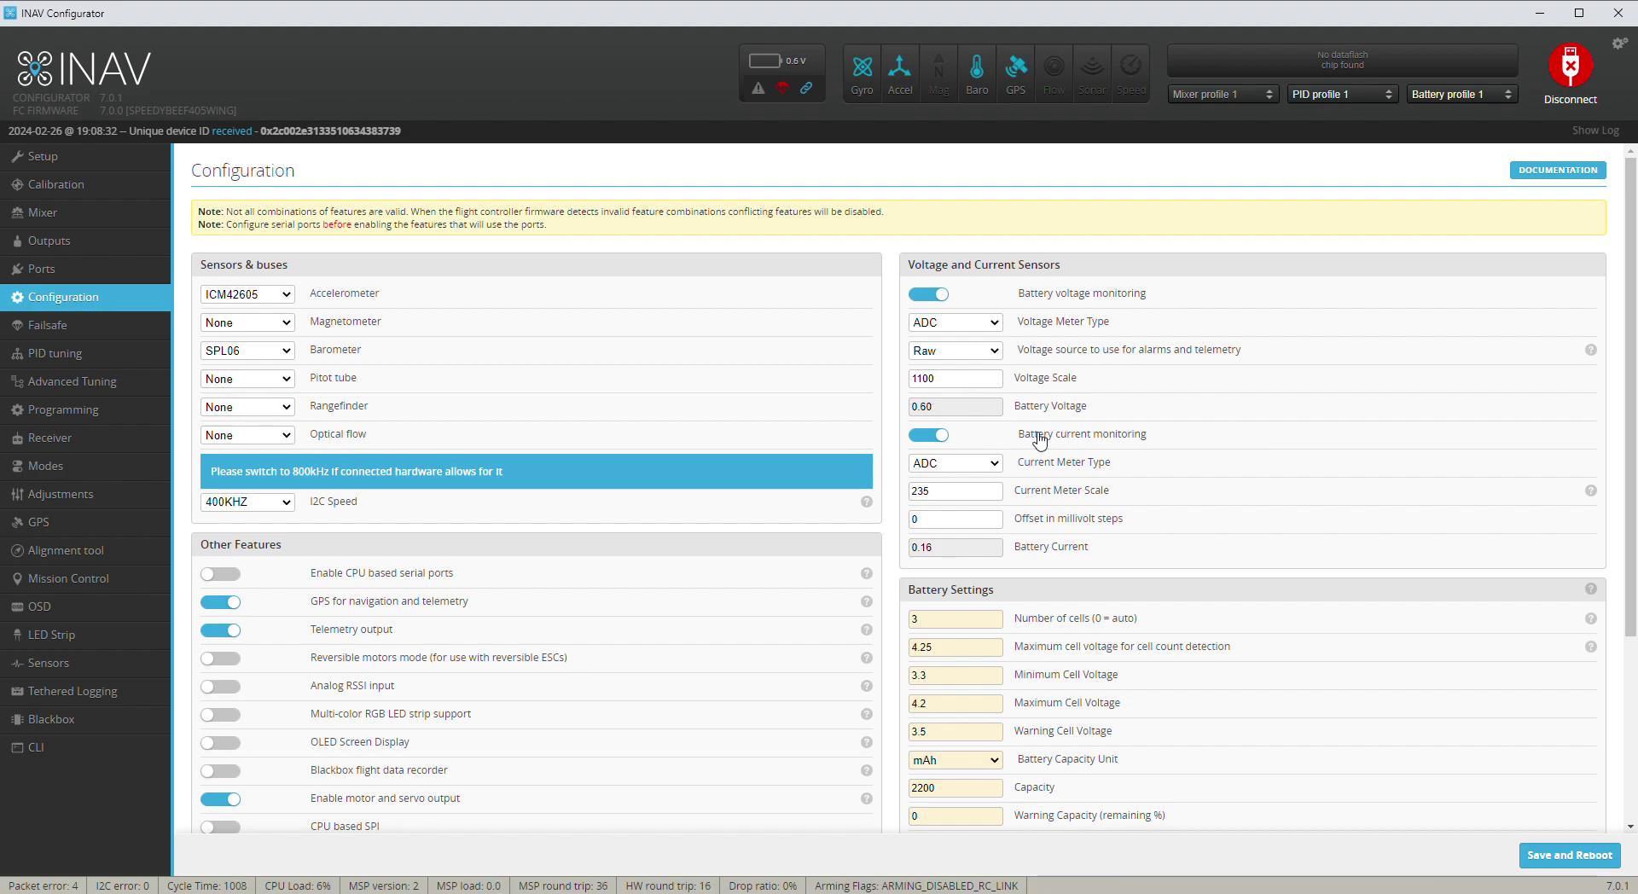
pyautogui.scroll(-2, 1139, 440)
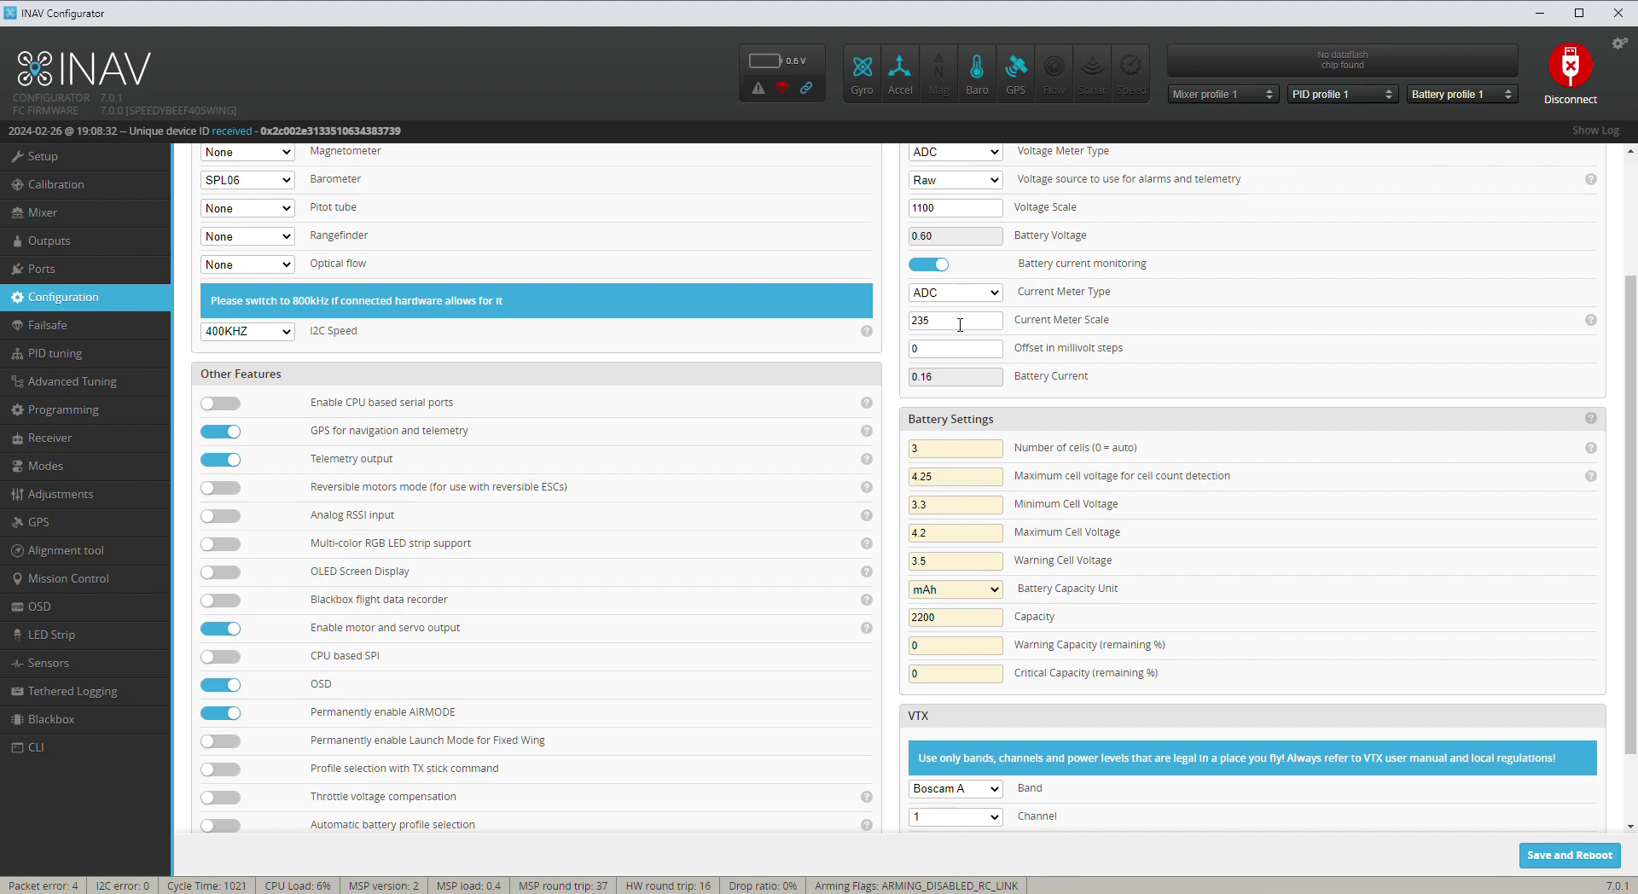
pyautogui.scroll(-1, 1013, 398)
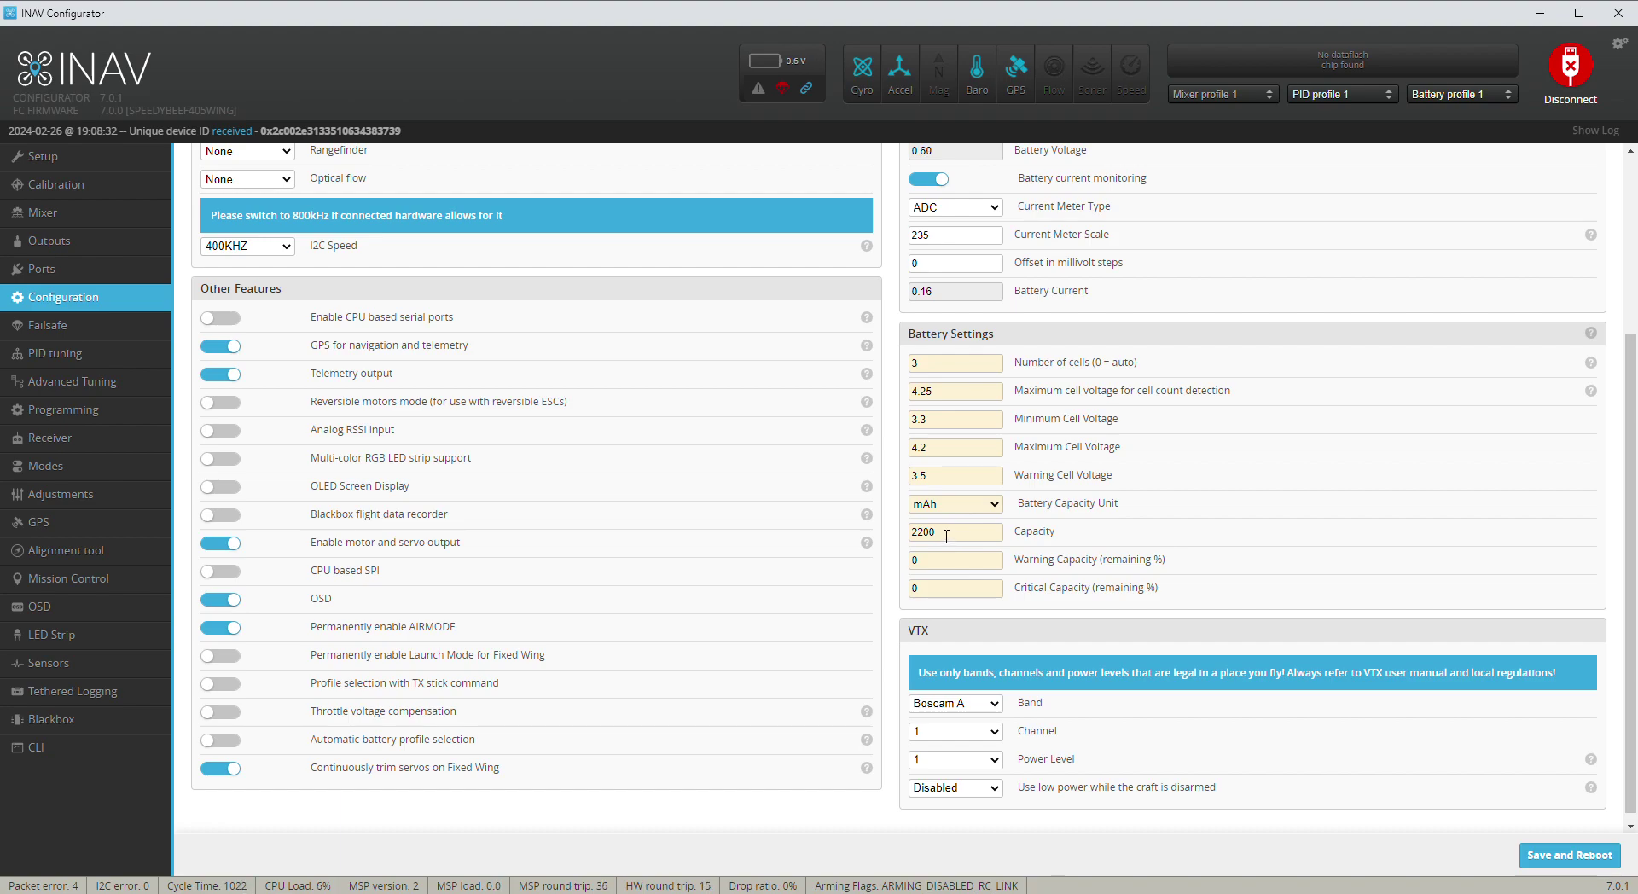
pyautogui.scroll(-1, 946, 536)
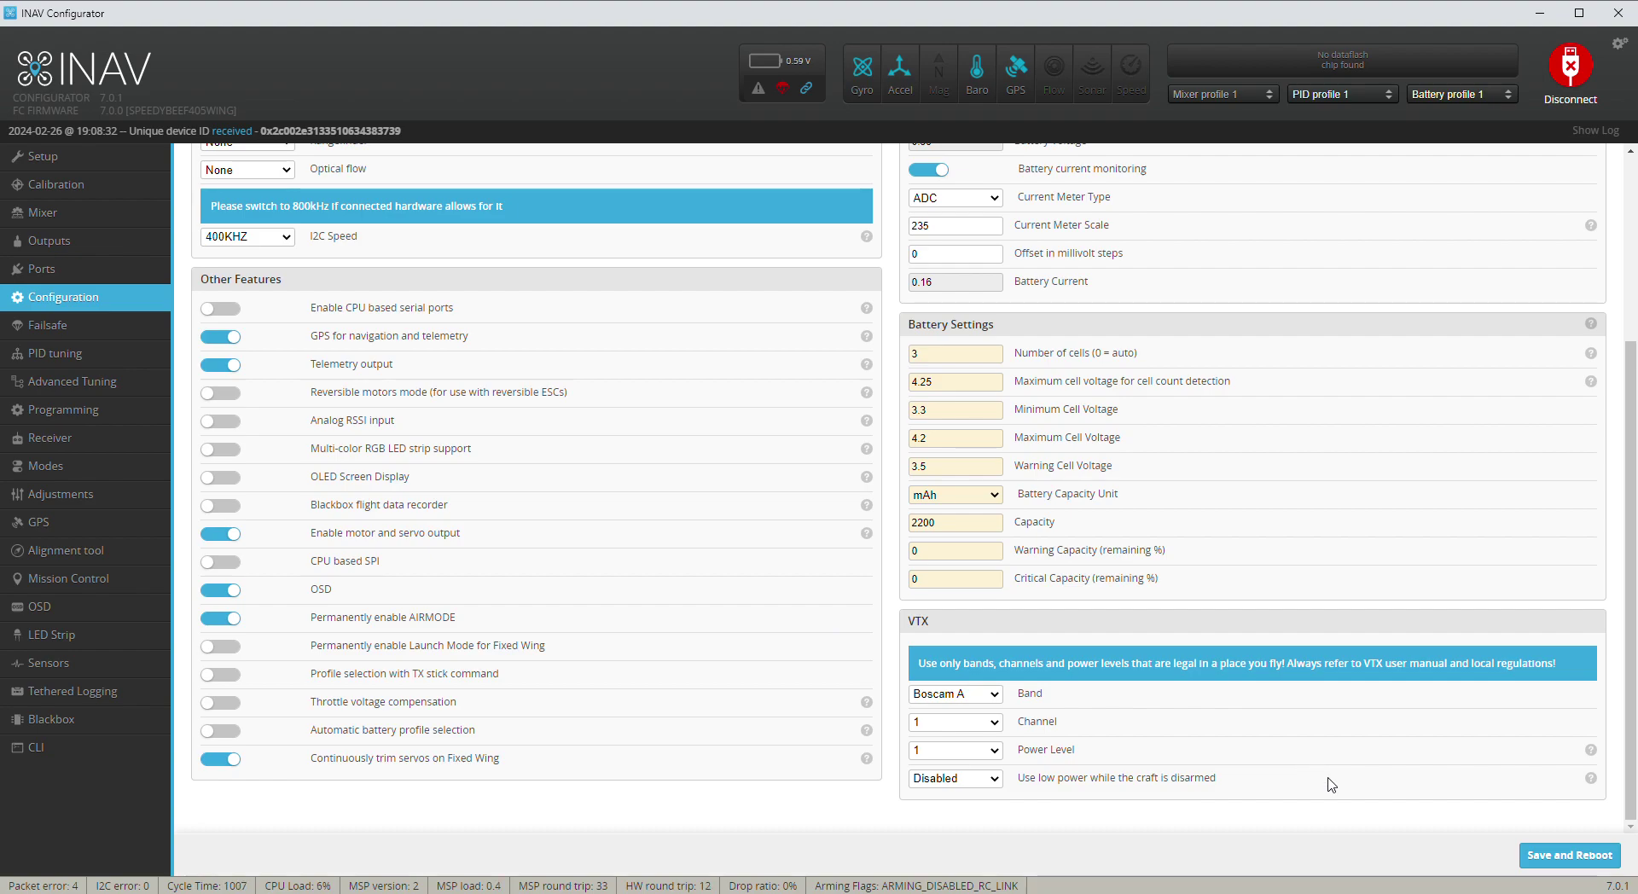
# Step: Examine the failsafe procedure and the PID tuning values, covering the PID gains, rates and expo, and rate dynamics
pyautogui.click(51, 331)
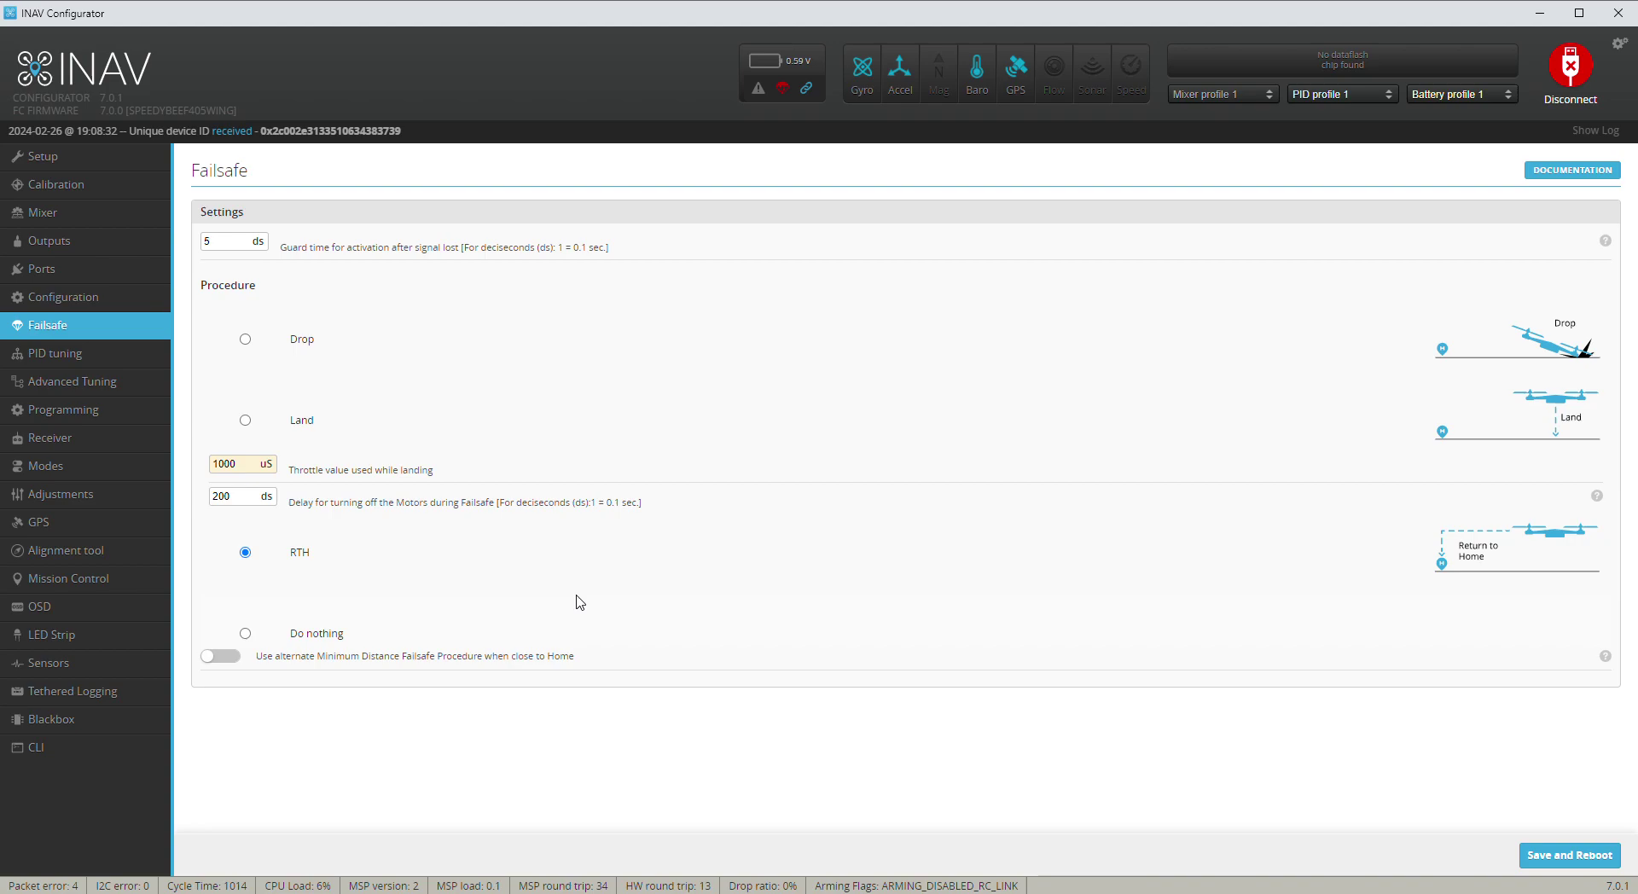
pyautogui.click(68, 358)
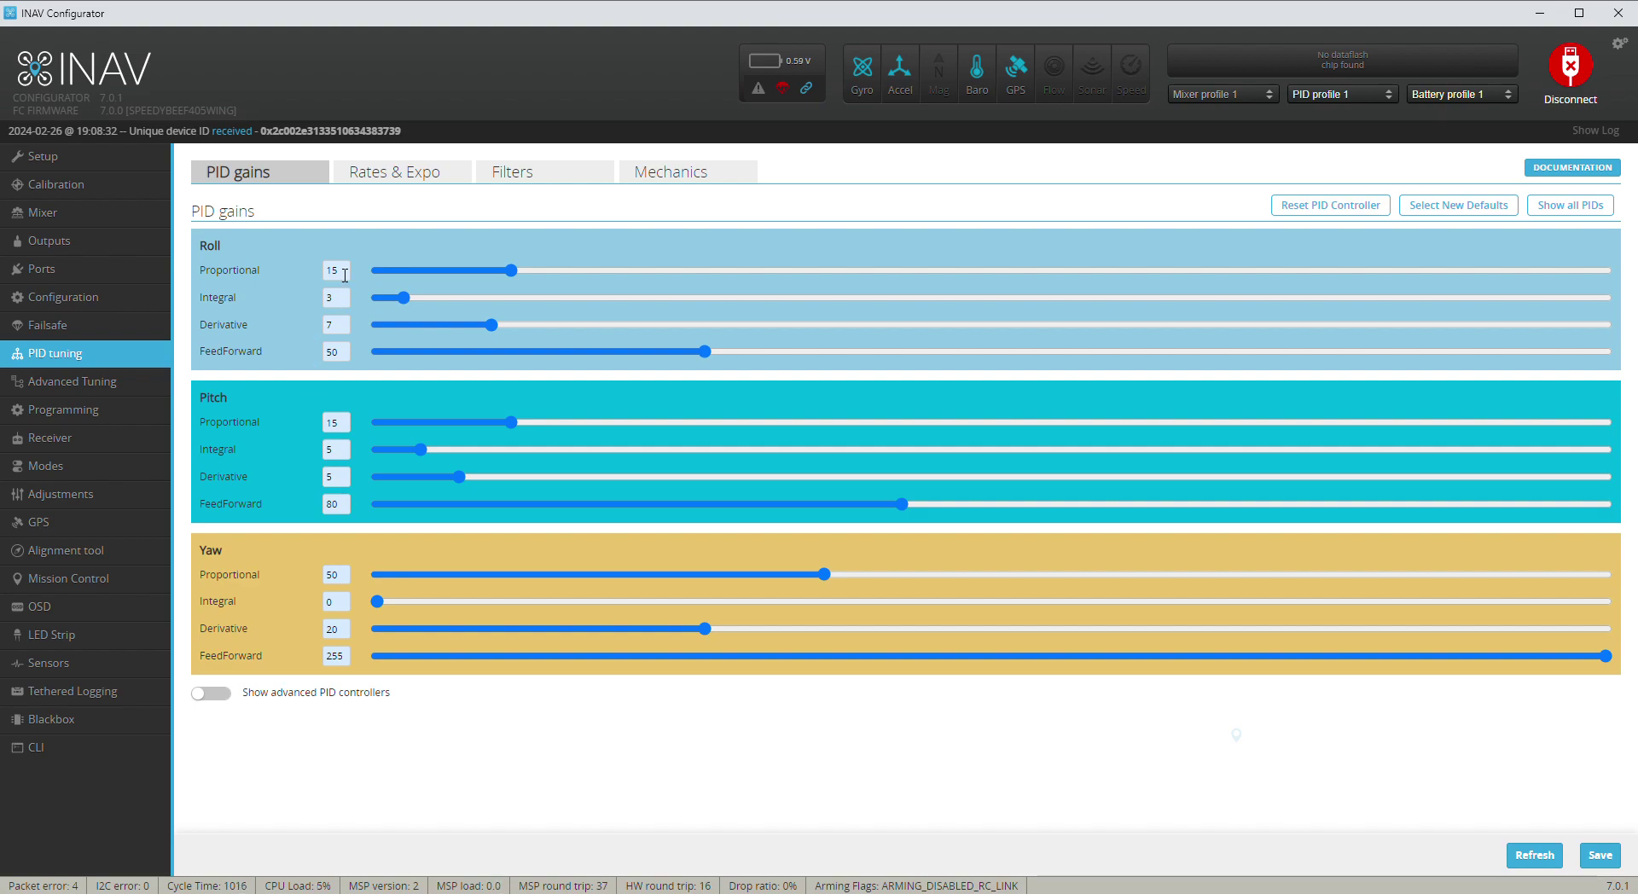
pyautogui.click(383, 179)
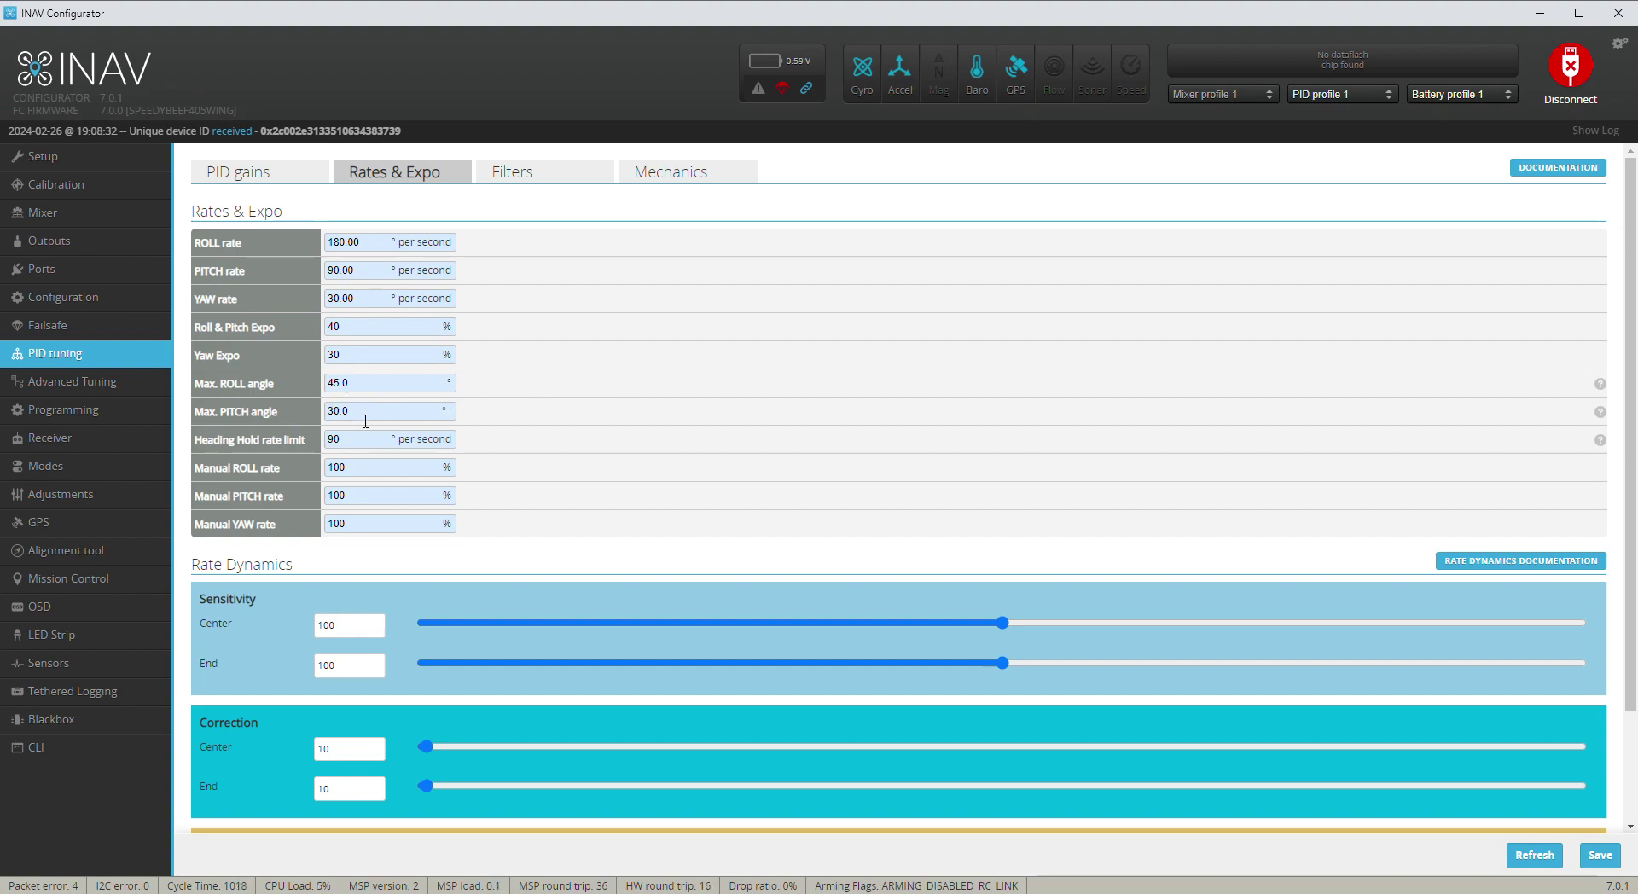
pyautogui.scroll(-2, 568, 460)
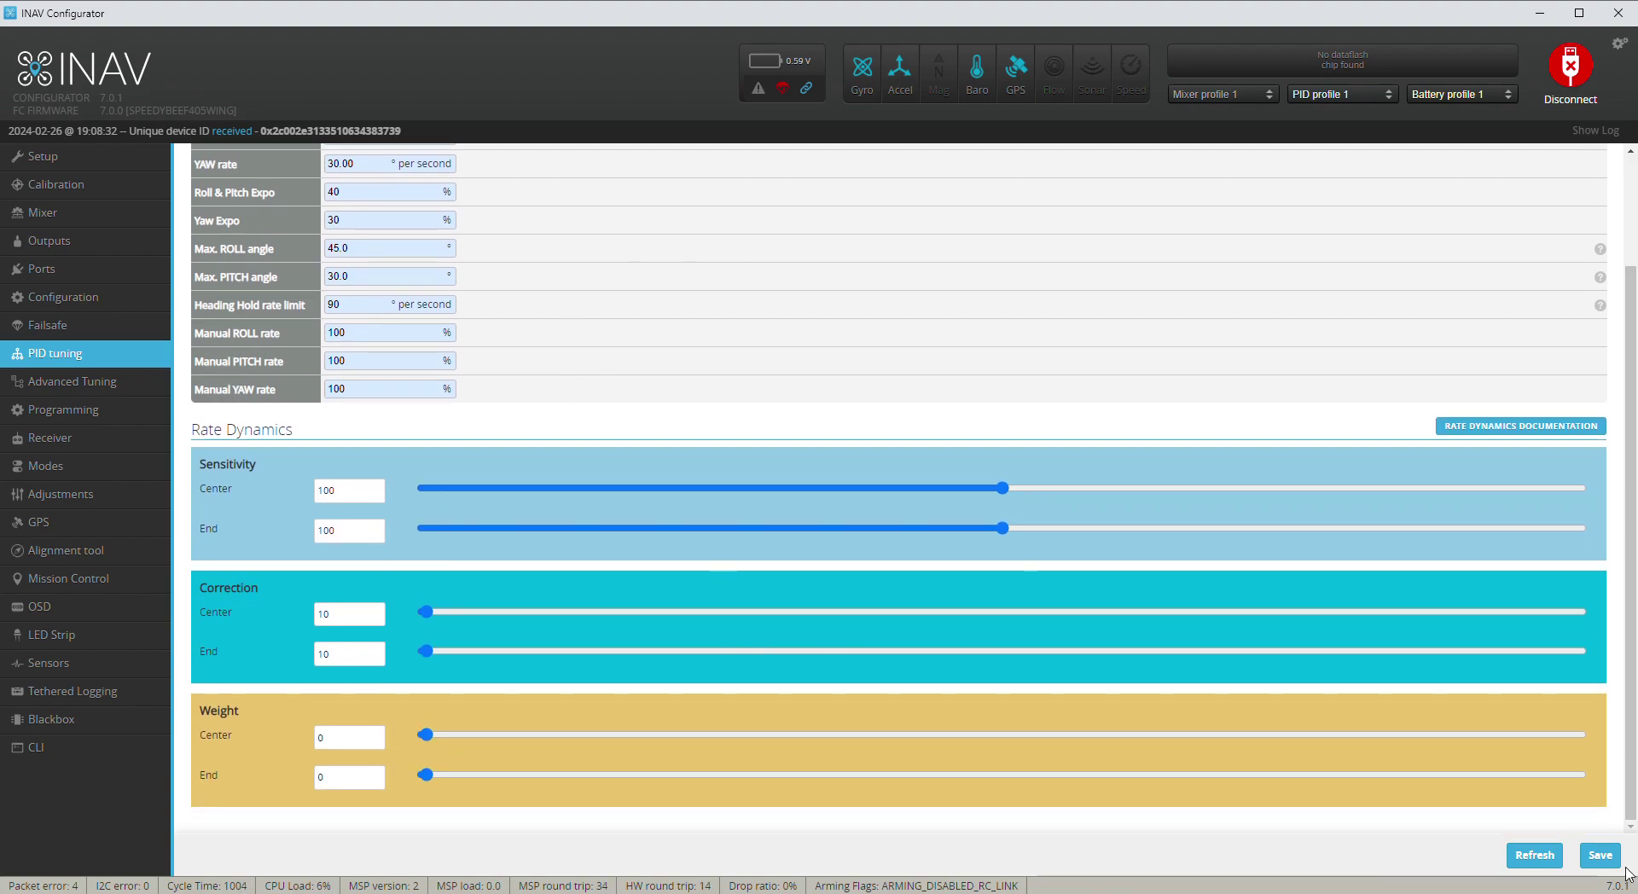
# Step: Examine the fixed-wing auto launch and return-to-home settings in Advanced Tuning
pyautogui.click(51, 384)
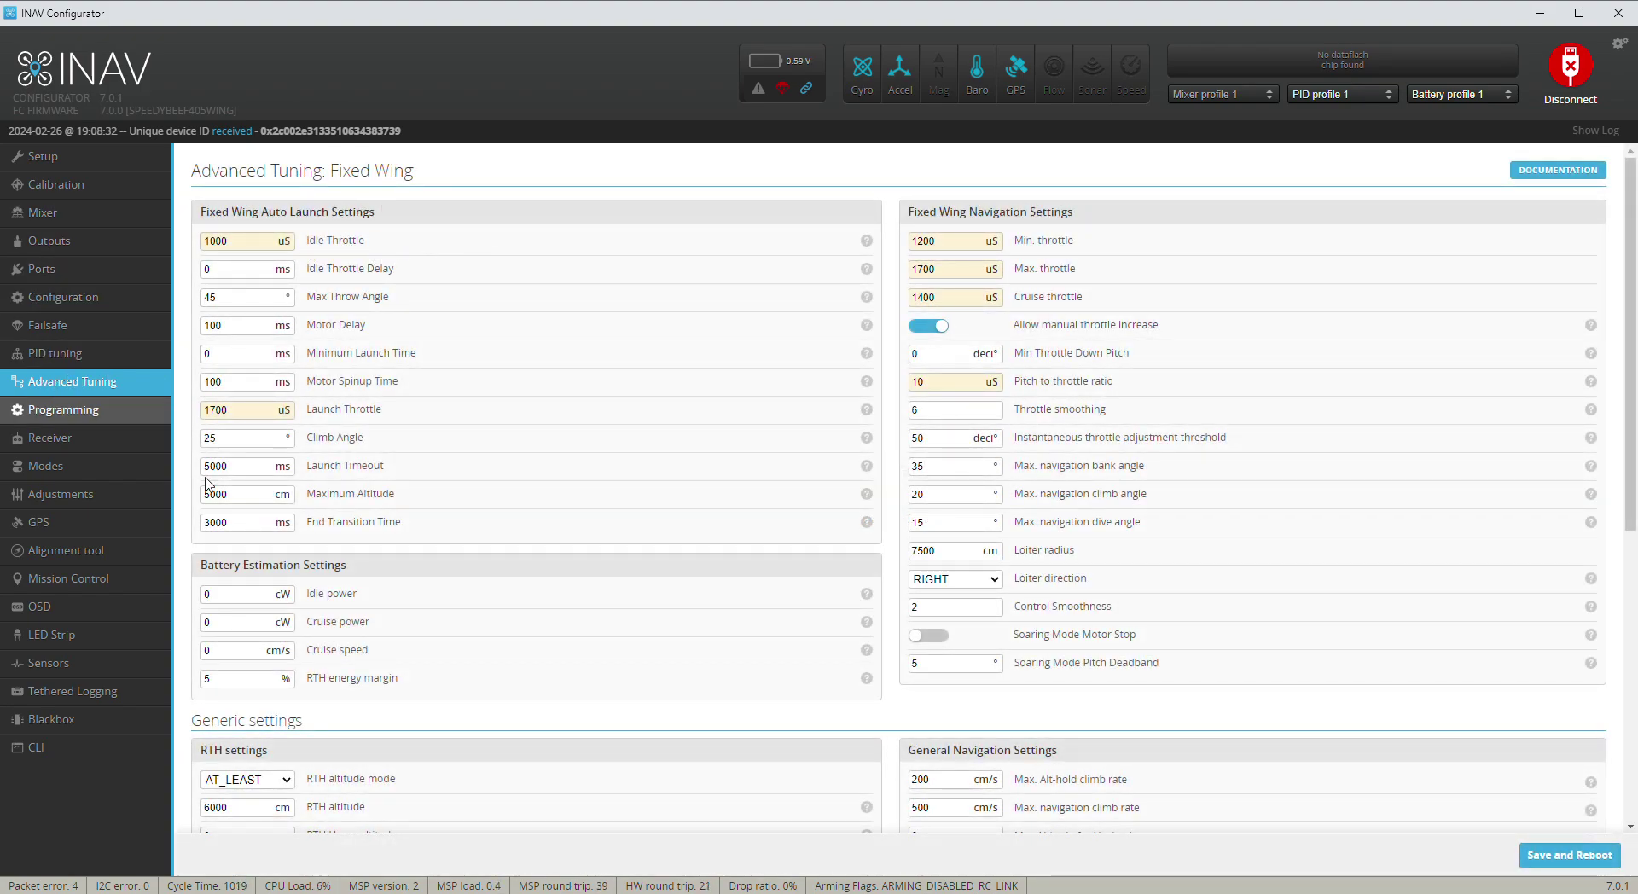
pyautogui.scroll(-1, 538, 384)
pyautogui.scroll(-4, 539, 384)
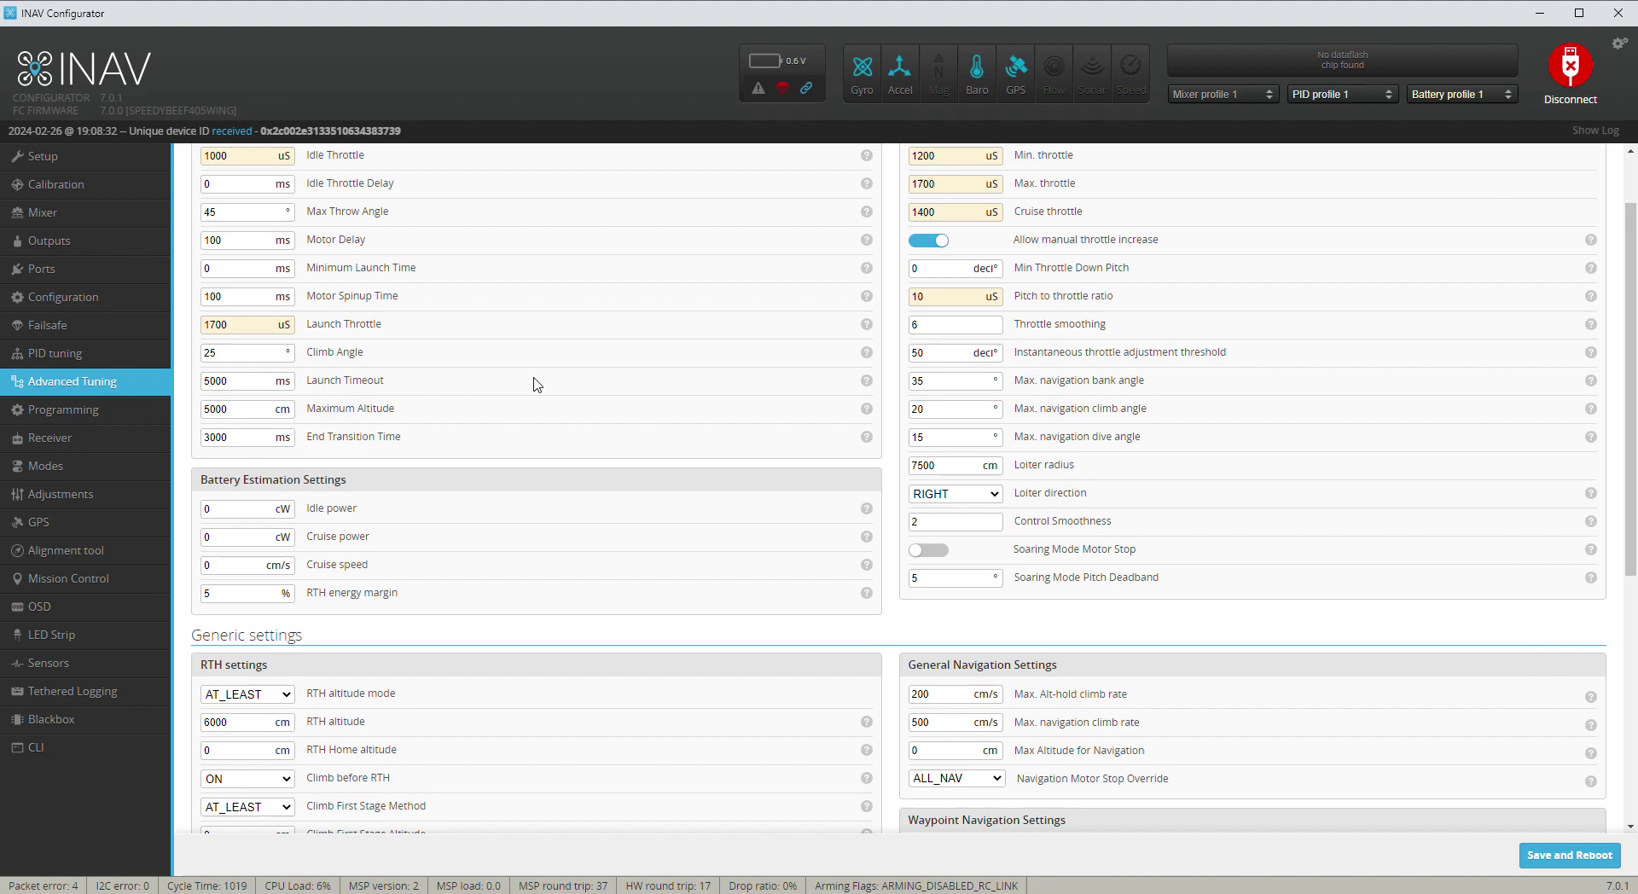
pyautogui.scroll(-6, 538, 385)
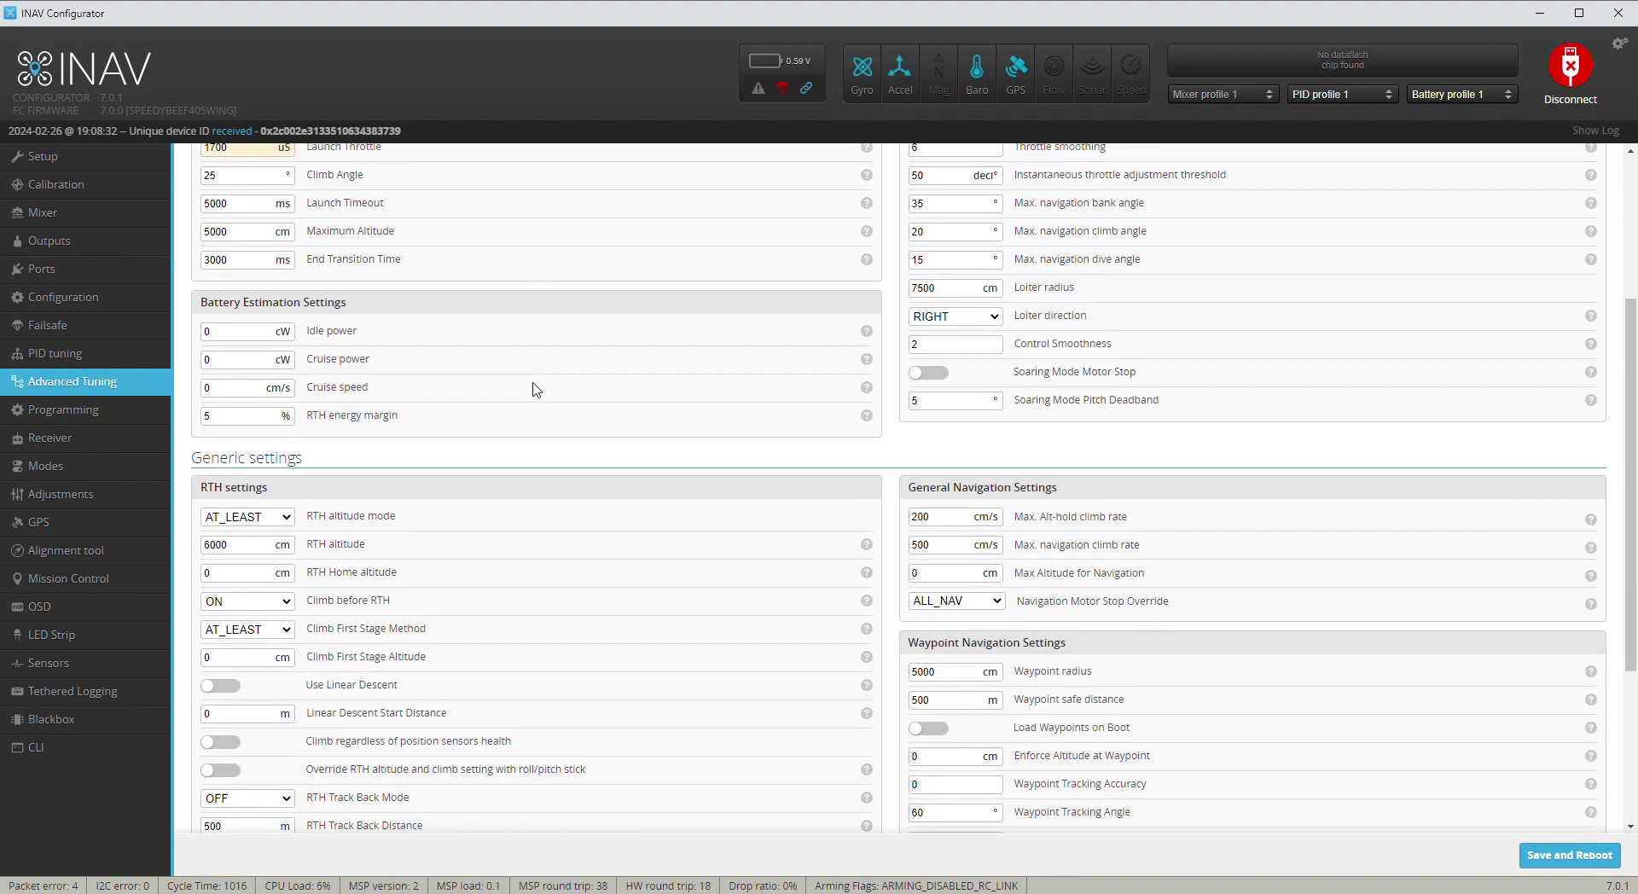
pyautogui.scroll(-2, 527, 394)
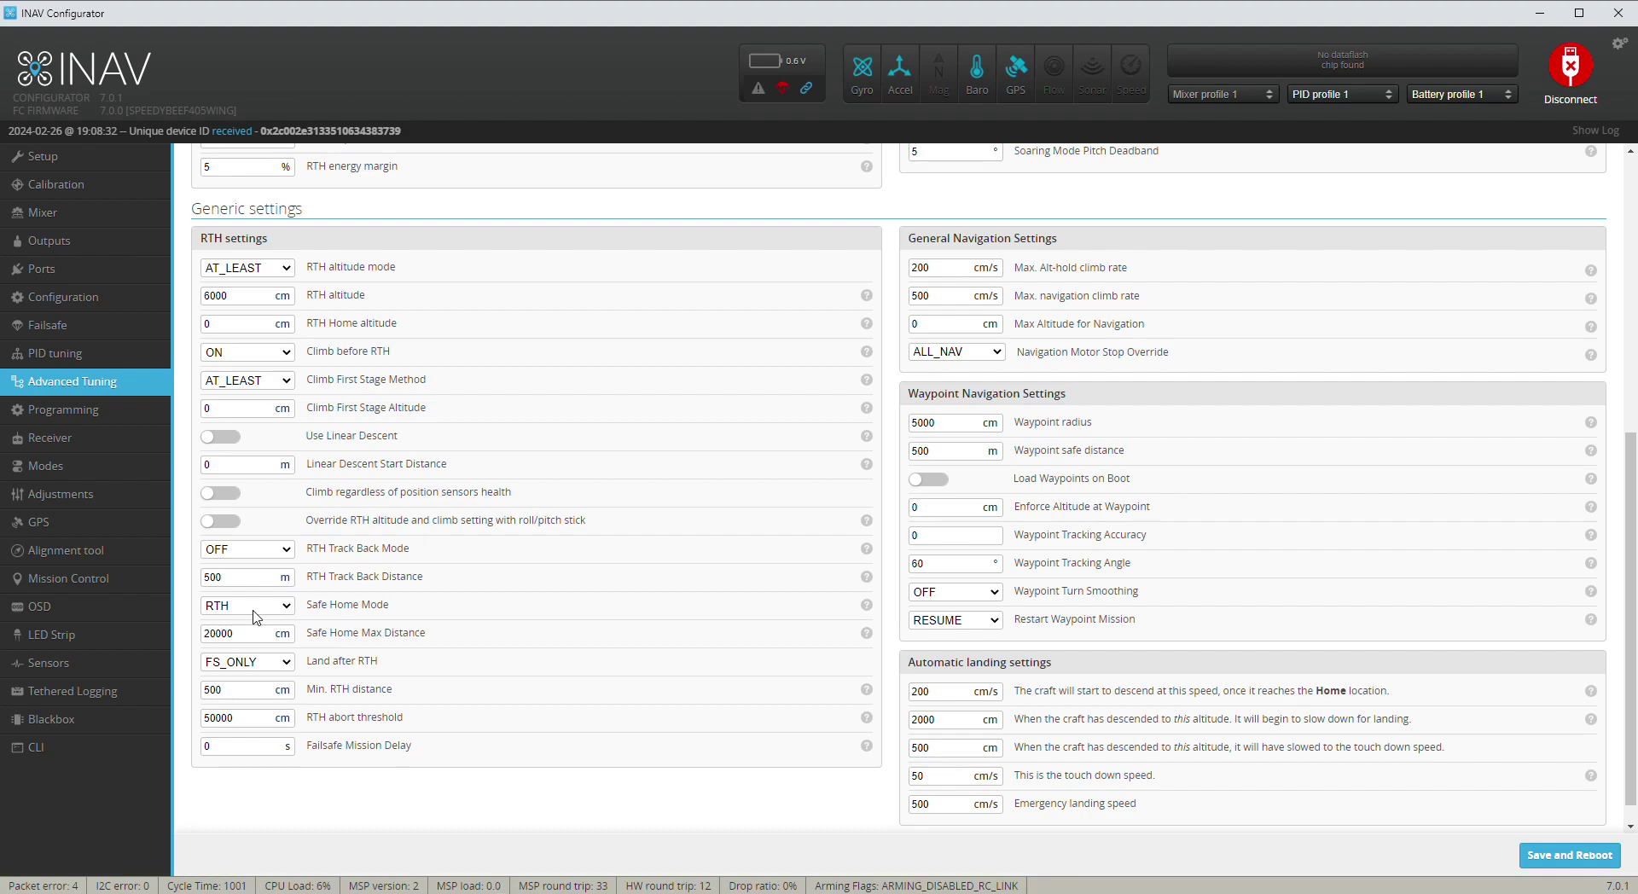
# Step: Examine the fixed-wing navigation settings, including throttle limits and loiter radius, and the general, waypoint and automatic landing settings
pyautogui.scroll(3, 602, 678)
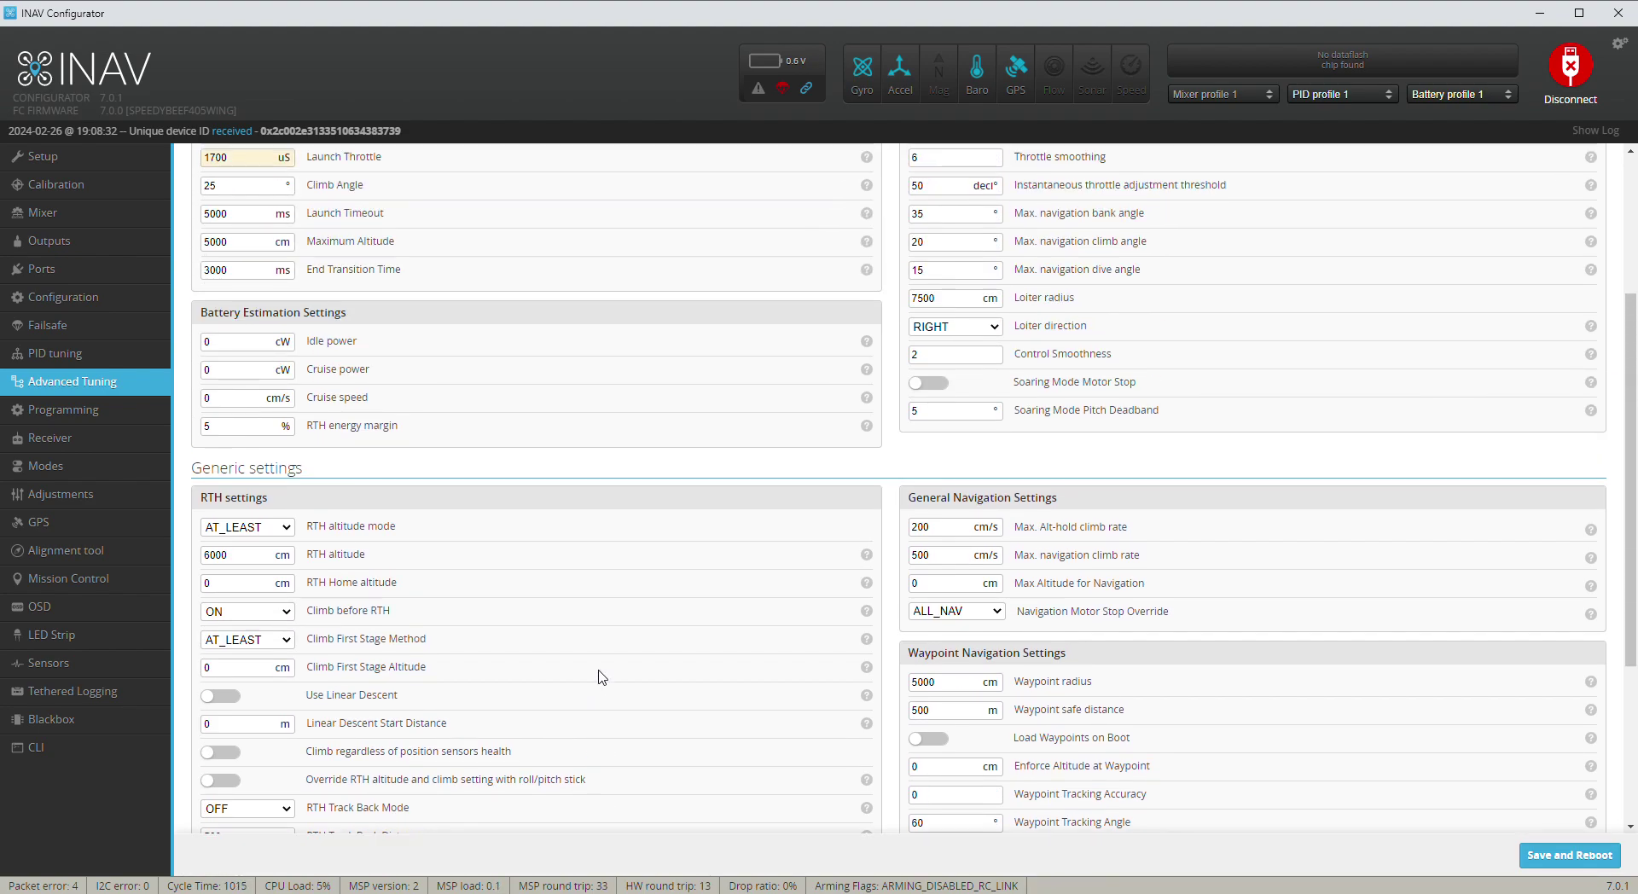
pyautogui.scroll(3, 602, 678)
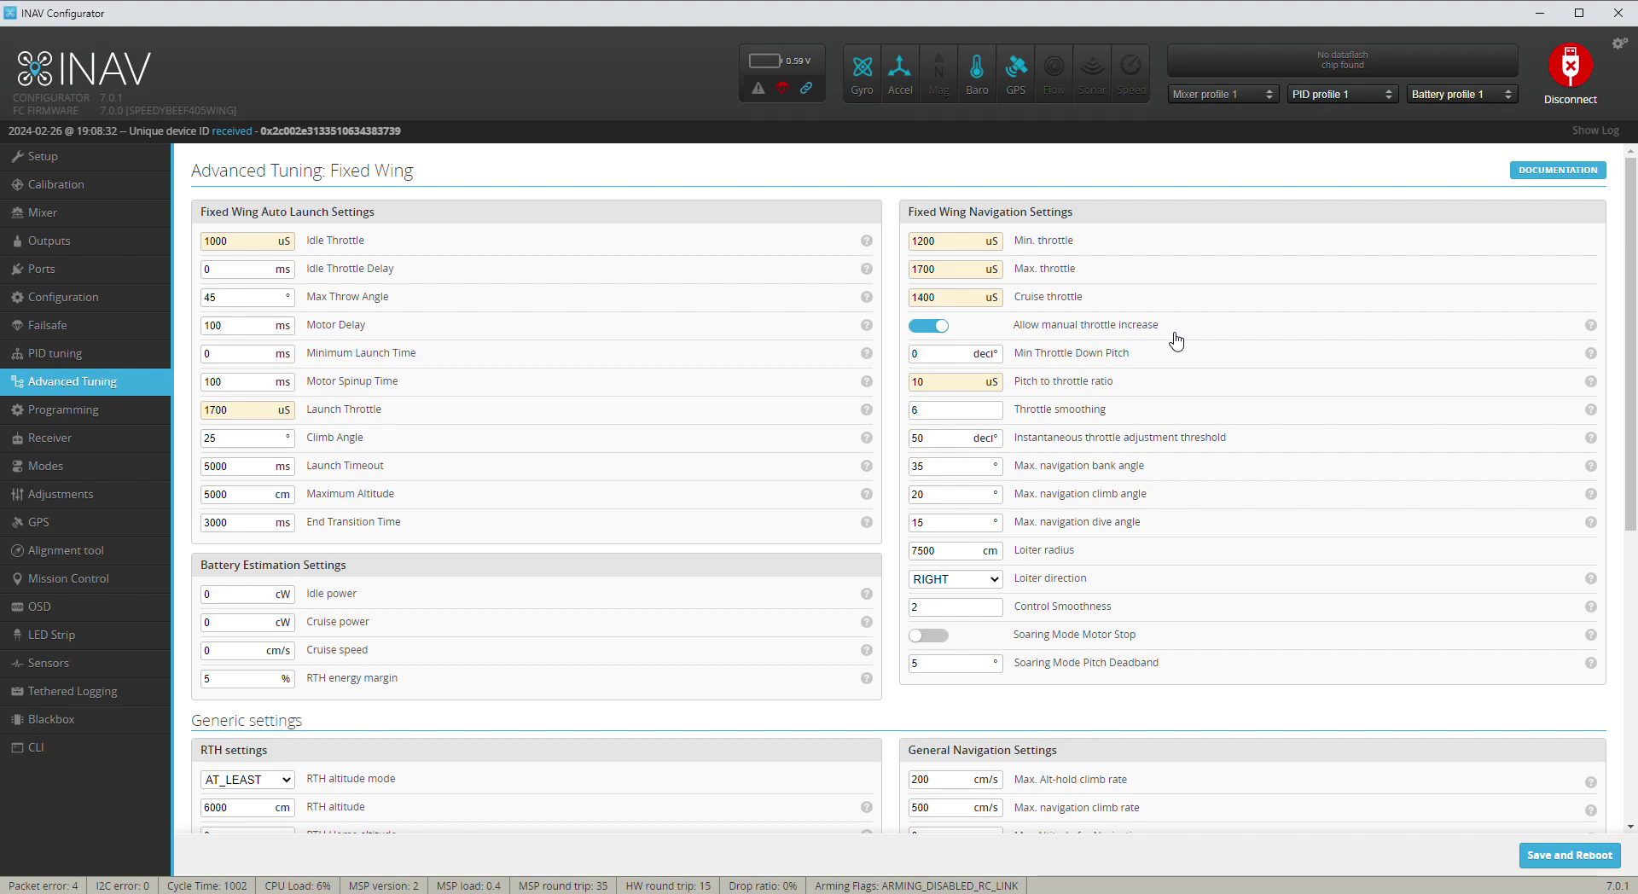
pyautogui.scroll(-1, 1174, 340)
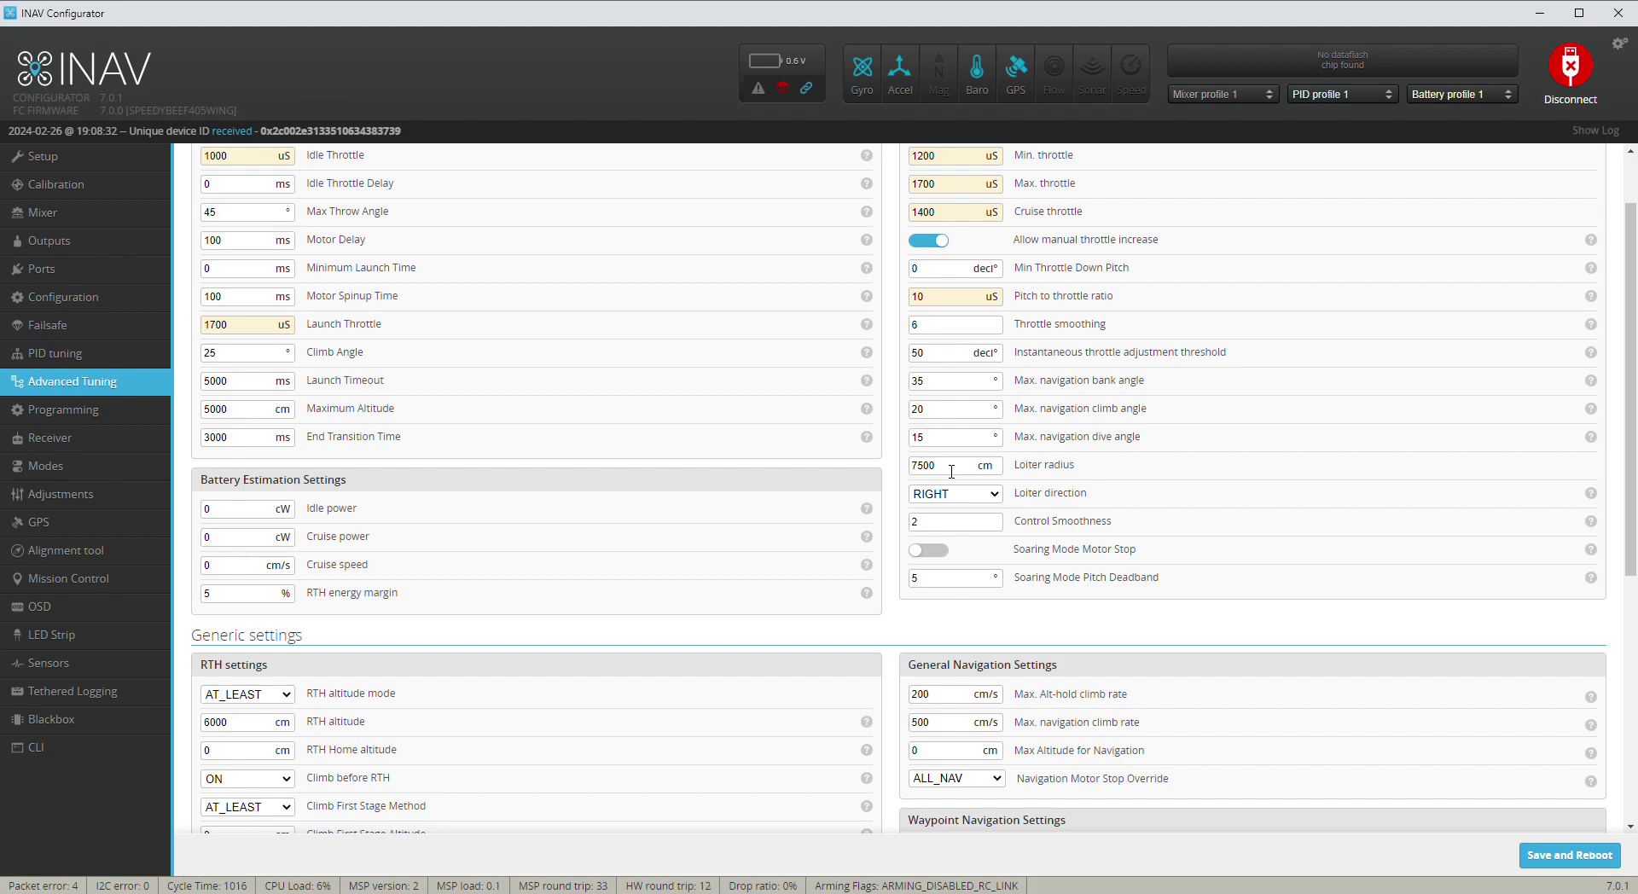
pyautogui.scroll(-2, 951, 472)
pyautogui.scroll(-2, 946, 470)
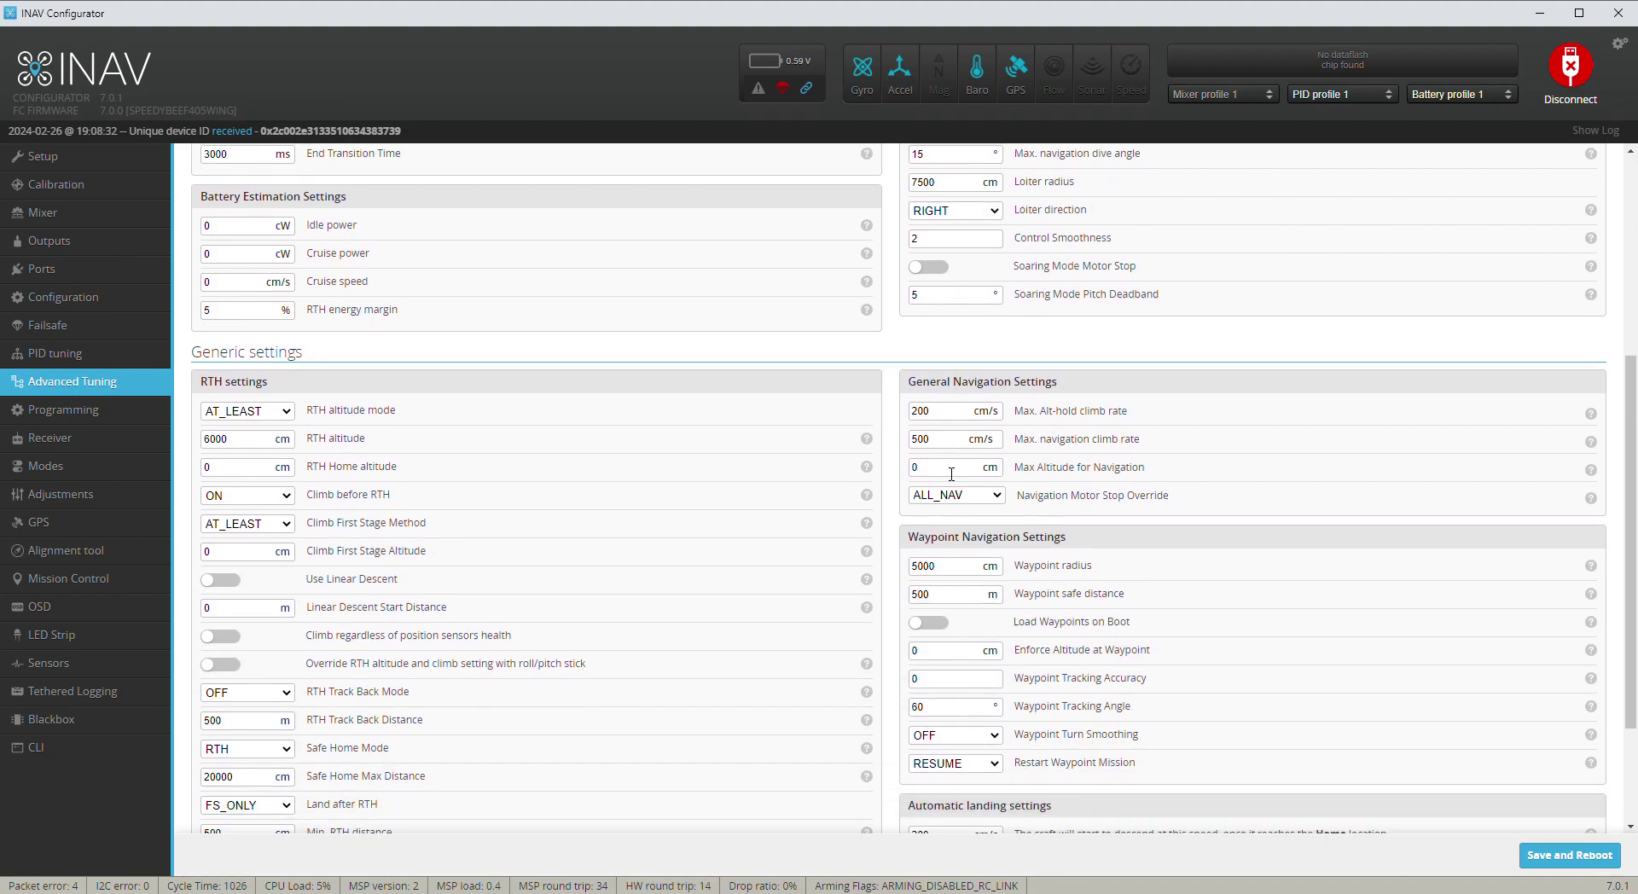
pyautogui.scroll(-1, 949, 437)
pyautogui.scroll(-1, 950, 438)
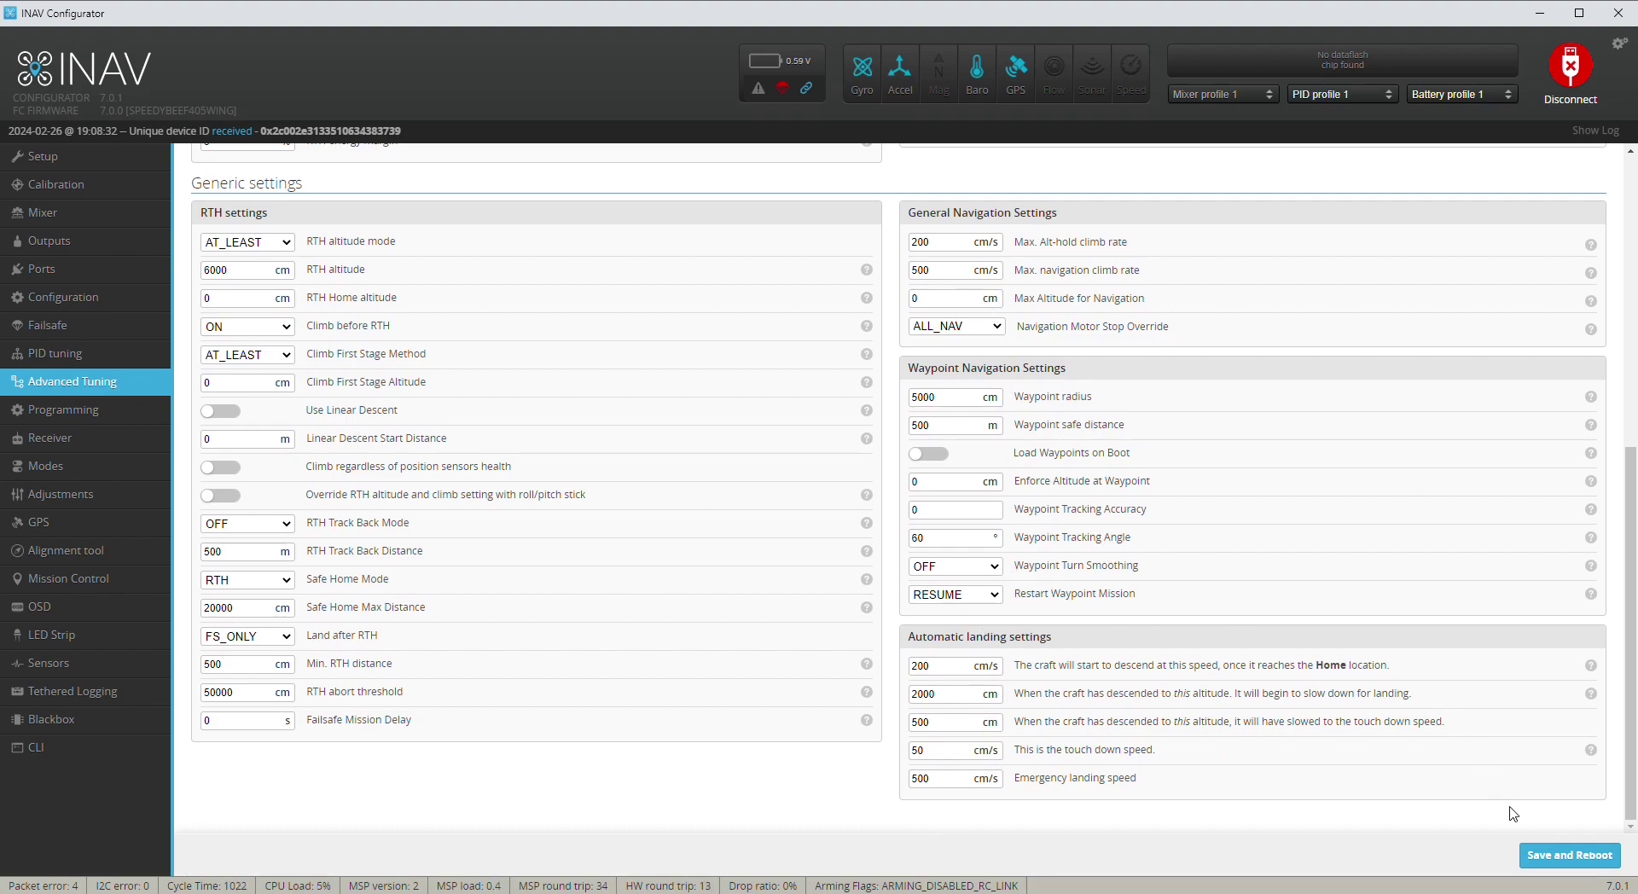
# Step: Check the PID tuning mechanics, including the fixed-wing level trim, and return to the Advanced Tuning settings
pyautogui.click(67, 417)
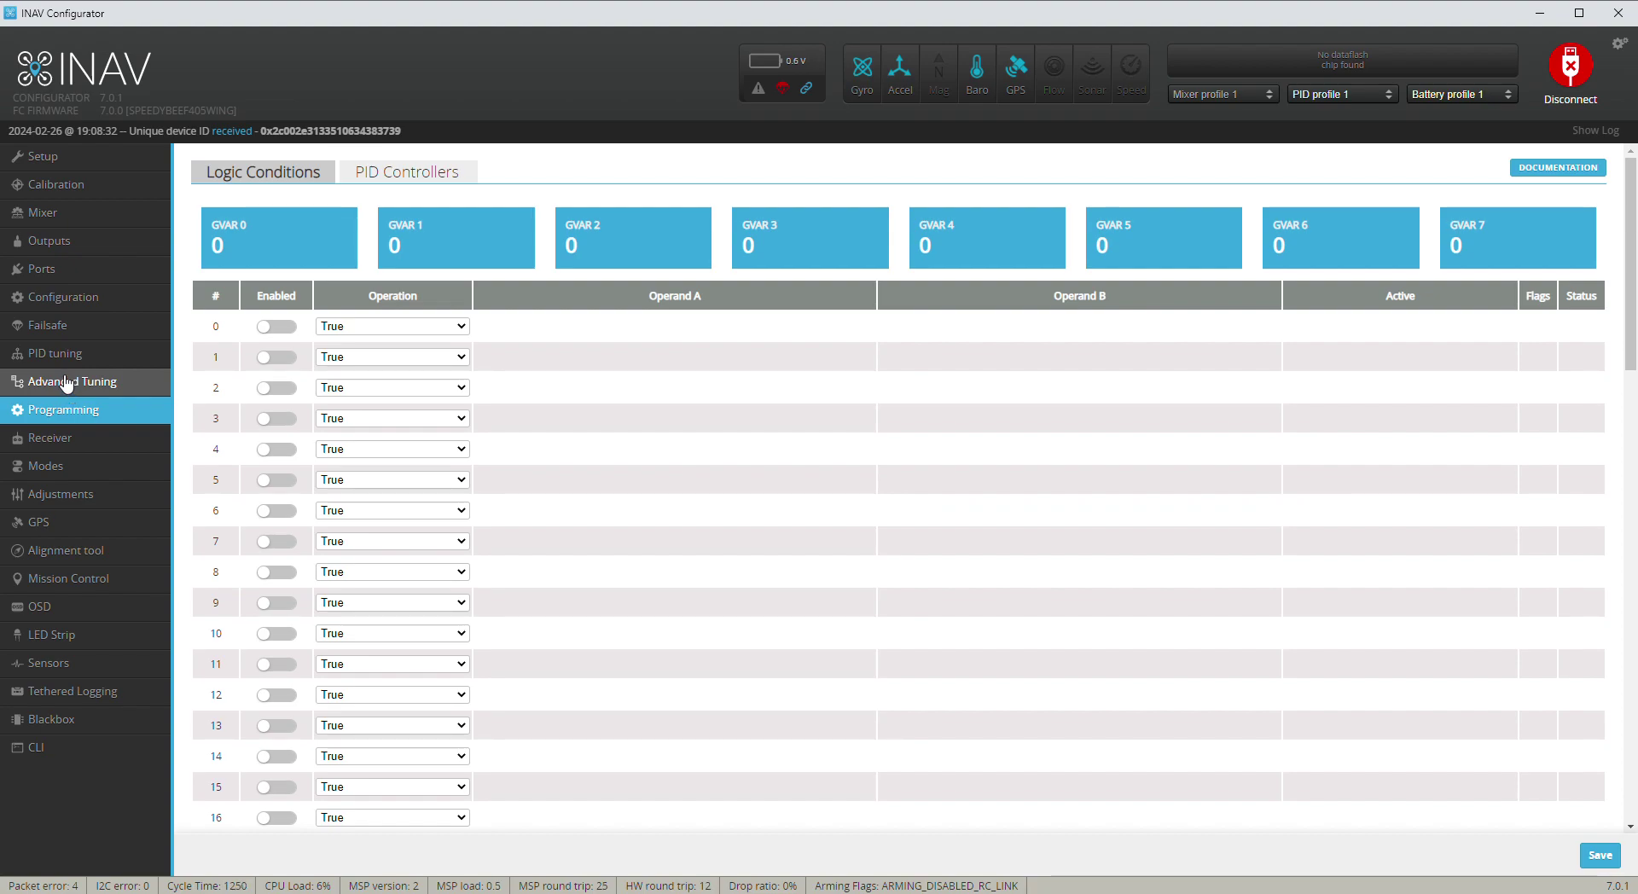
pyautogui.click(52, 357)
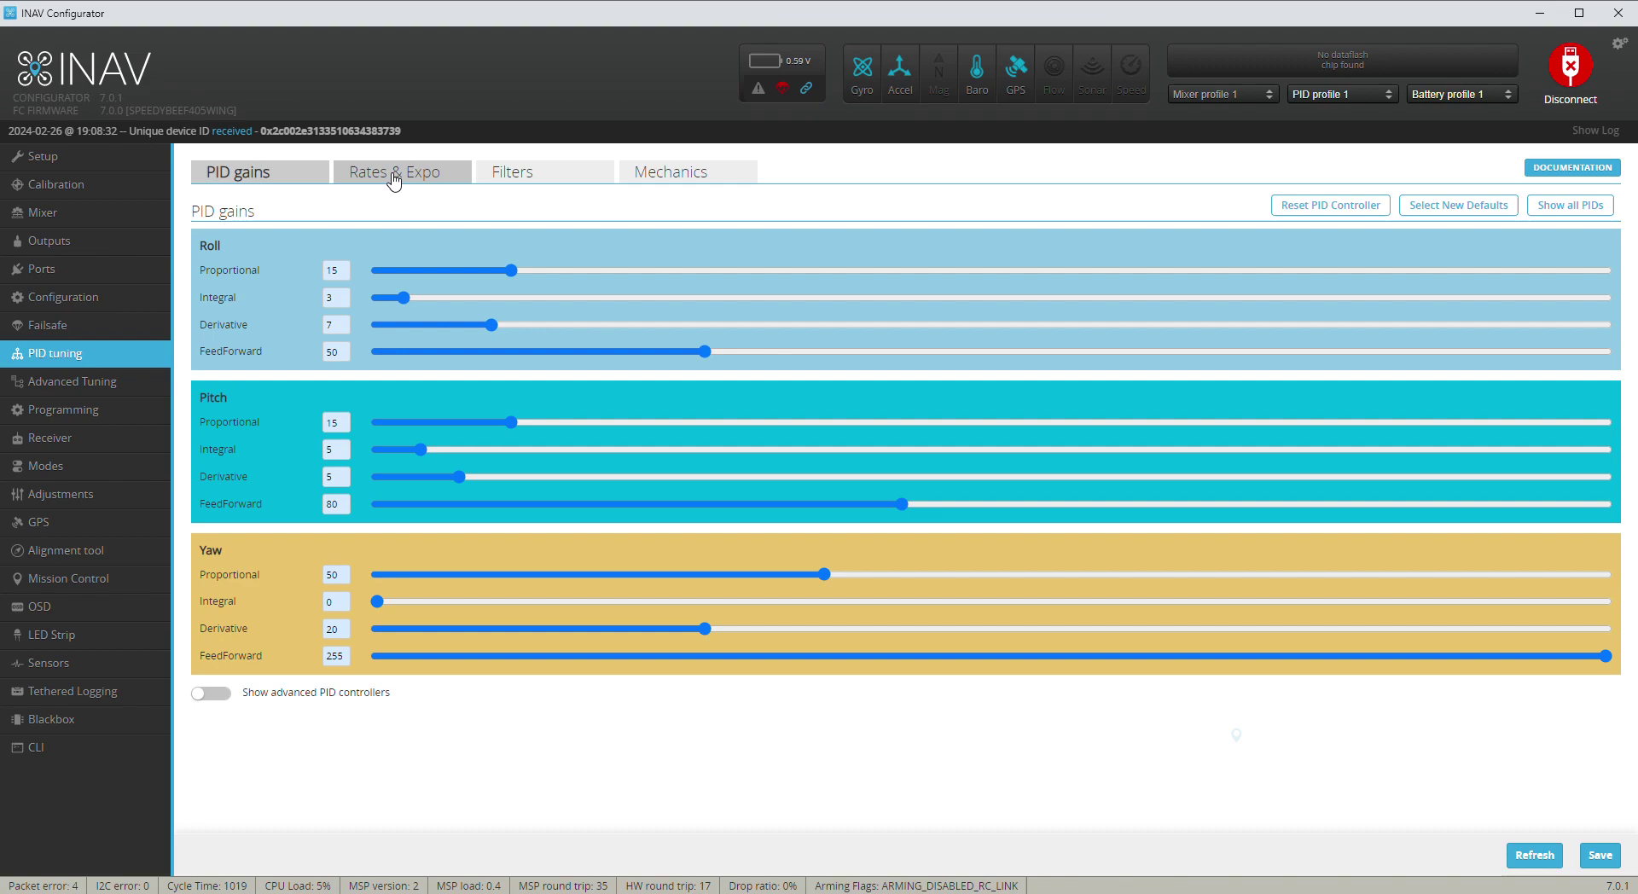
pyautogui.click(695, 178)
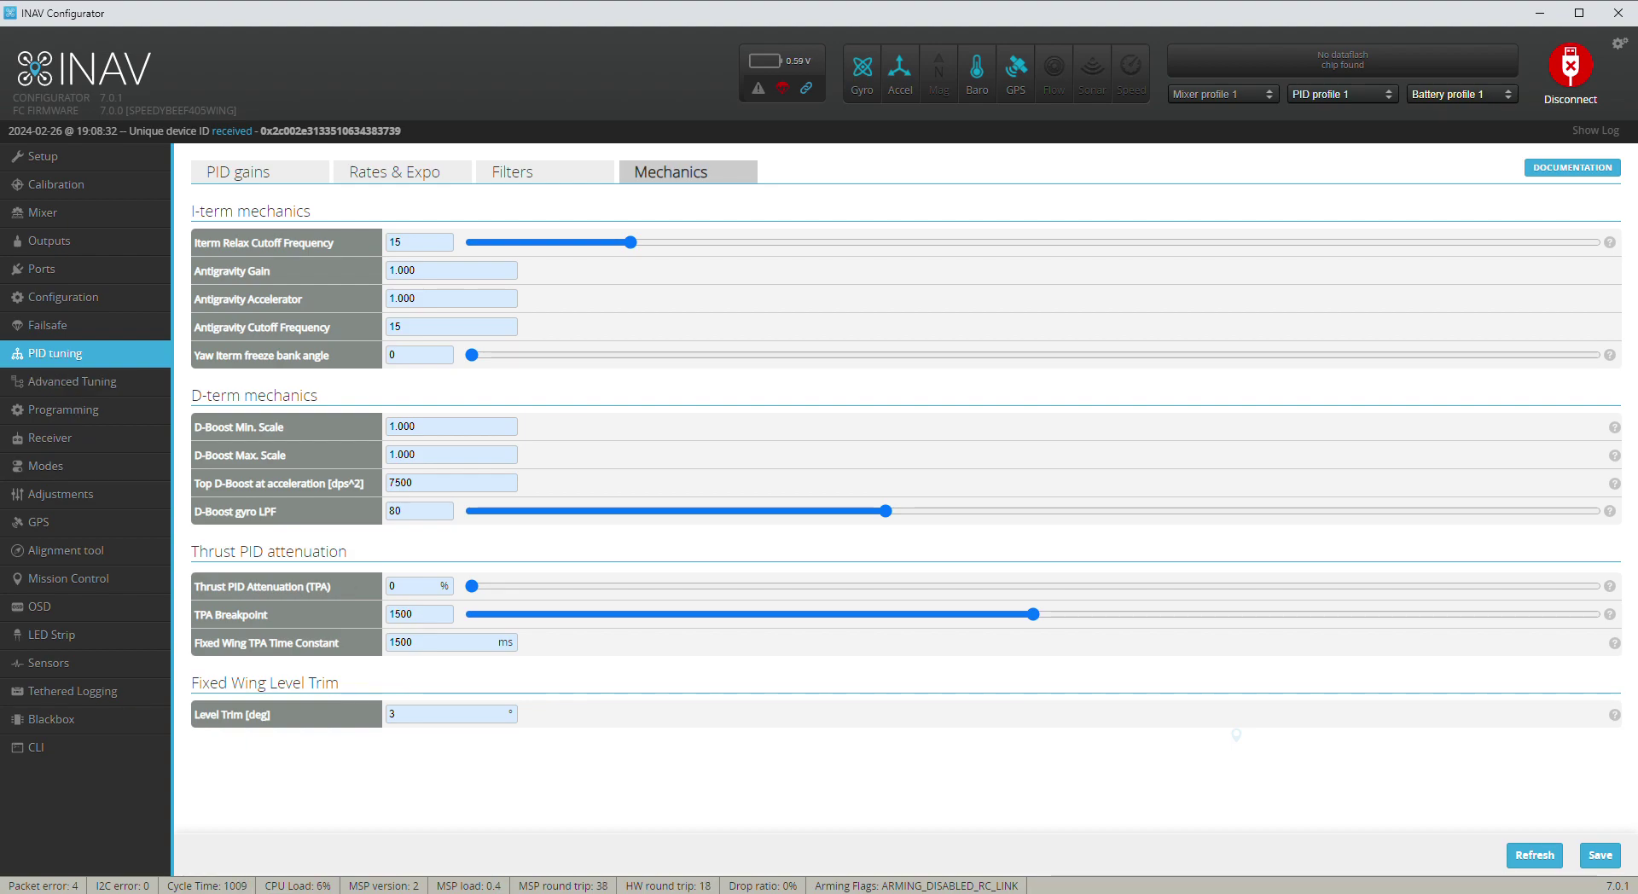
pyautogui.click(48, 391)
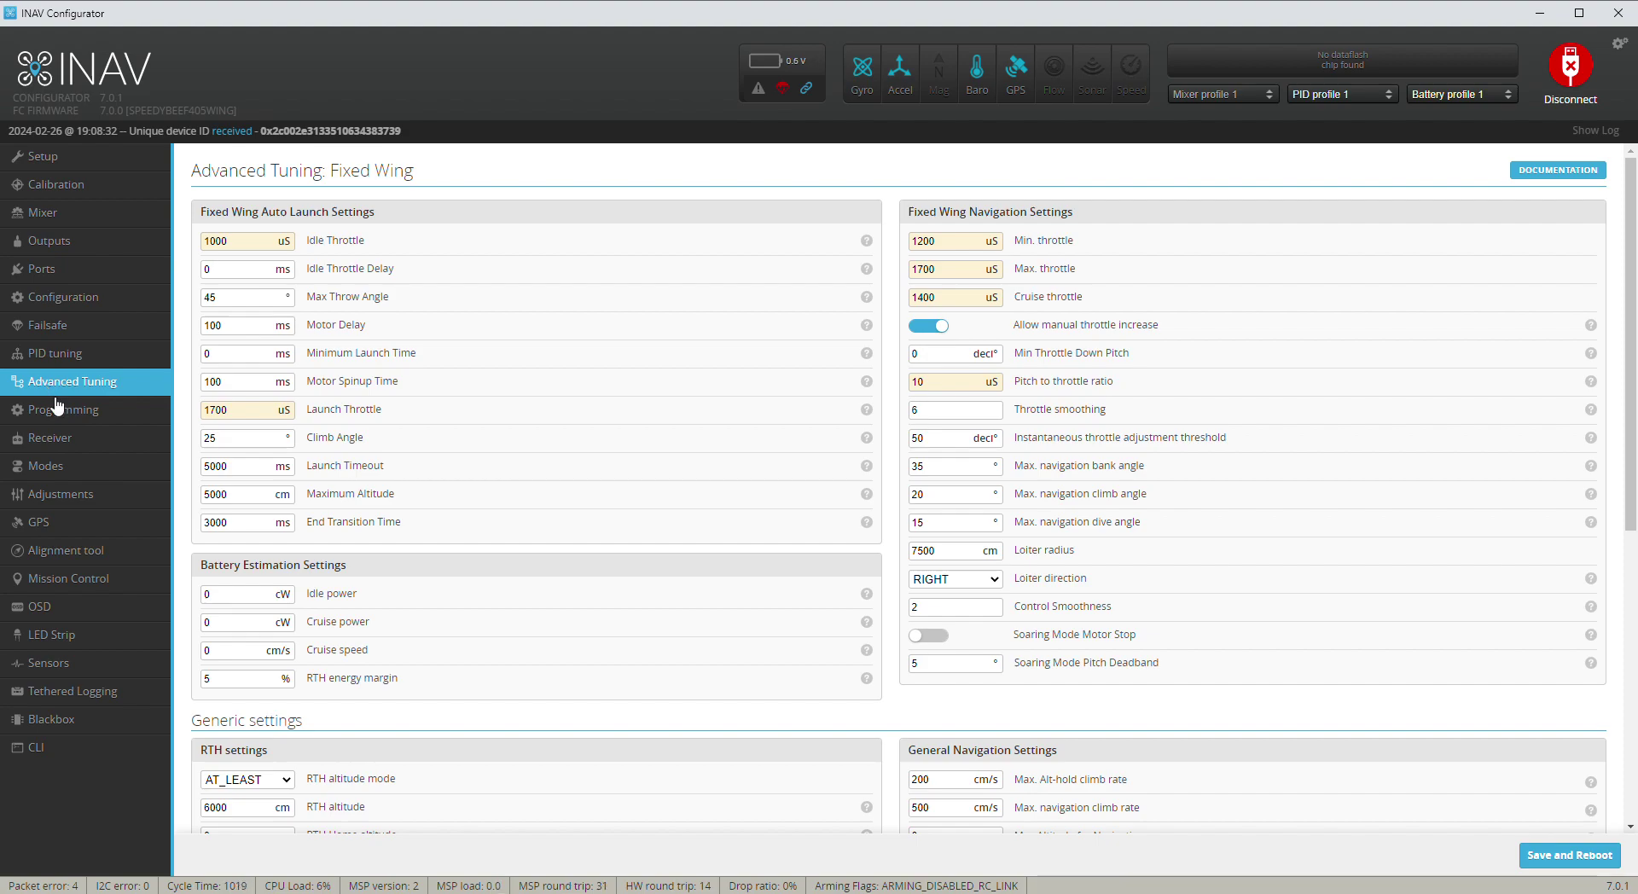
# Step: Review the receiver setup, including channel map, serial provider and RC smoothing, and the flight mode channel ranges
pyautogui.click(47, 444)
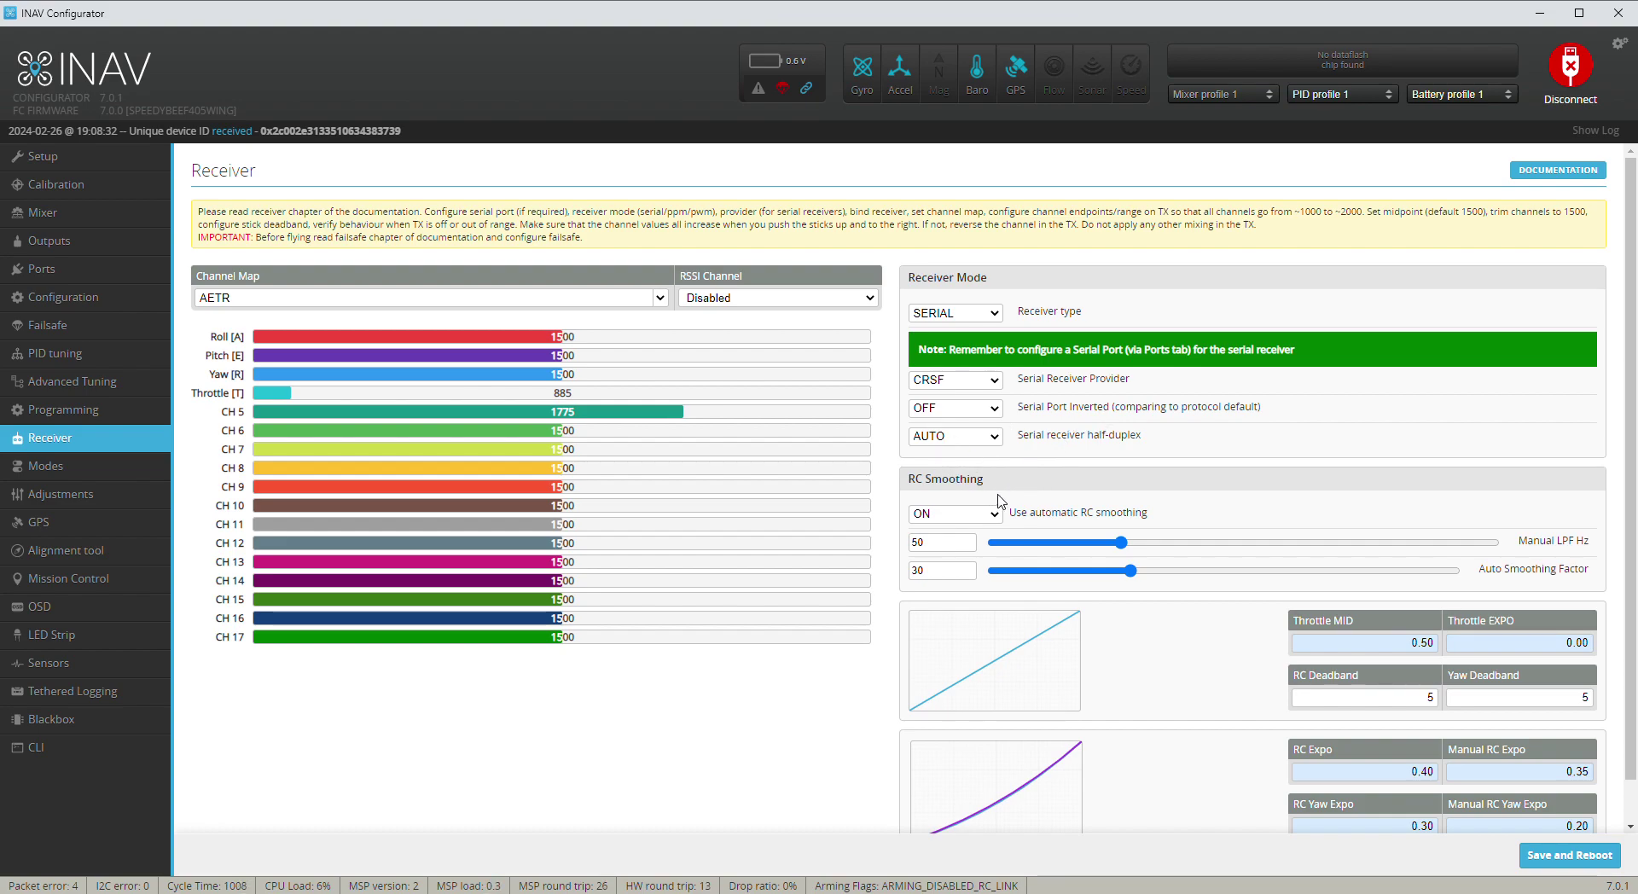
pyautogui.scroll(-1, 999, 501)
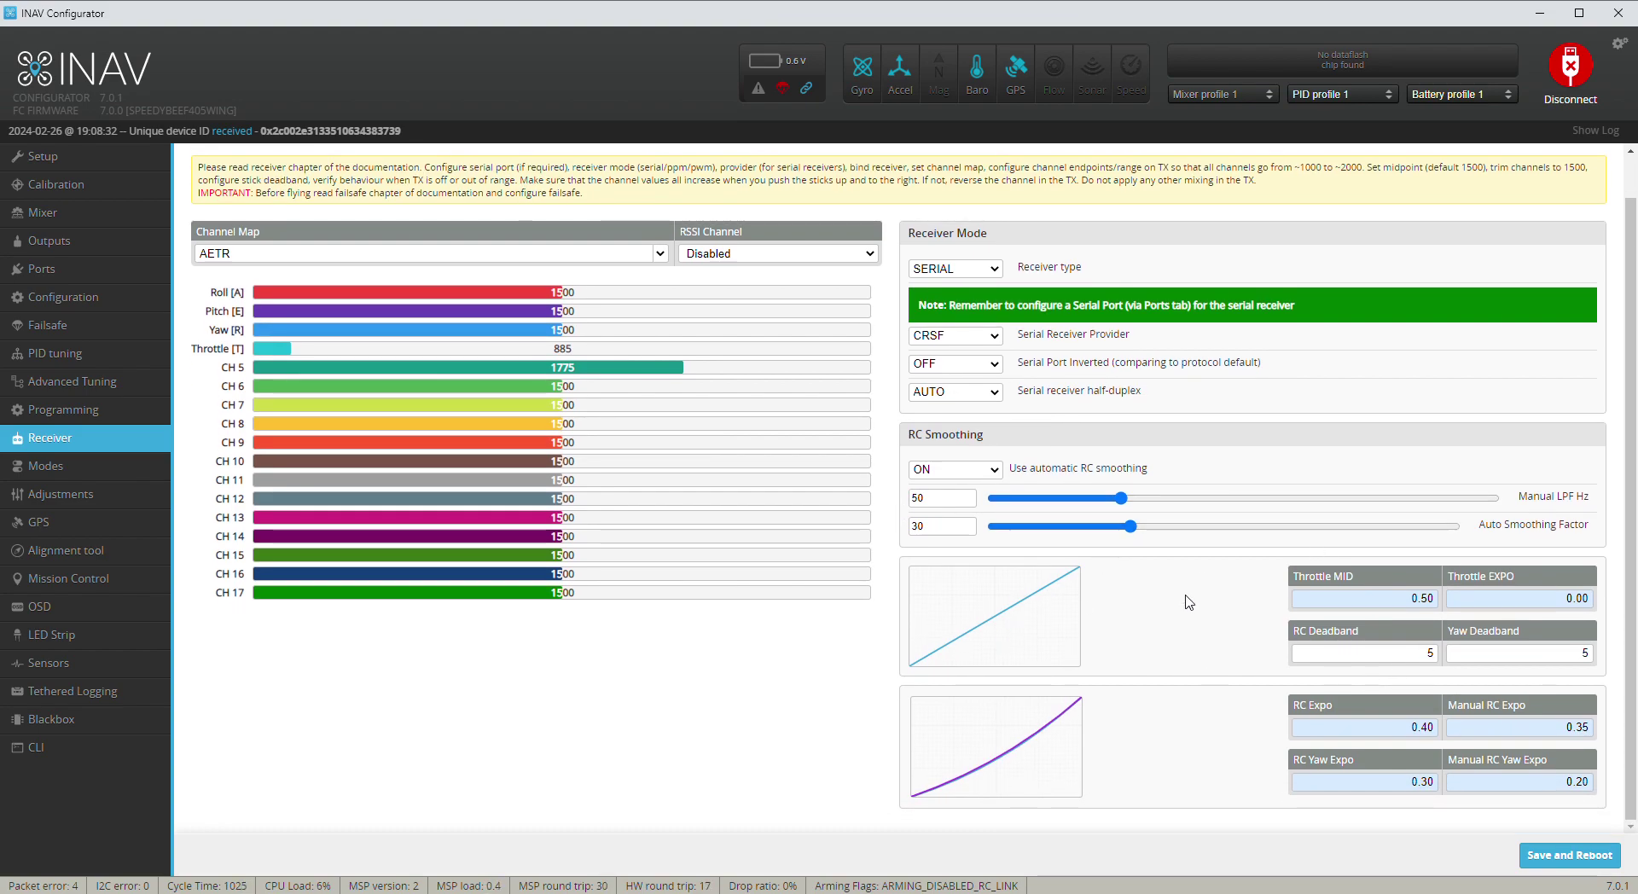
pyautogui.click(48, 471)
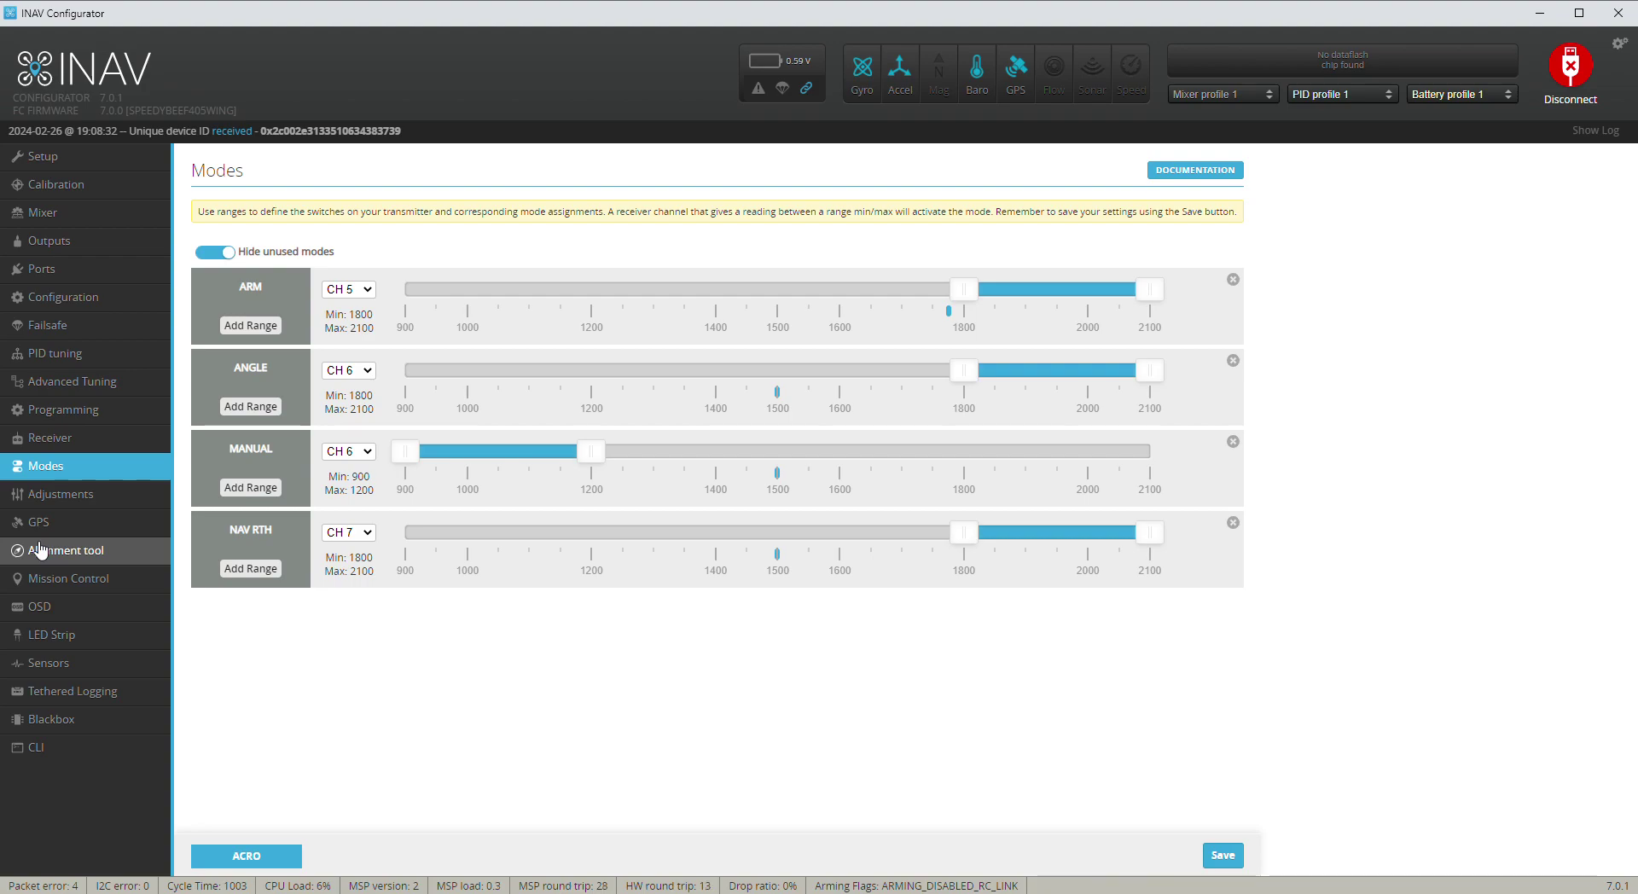
# Step: Check the GPS configuration and satellite options, and view the aircraft's current location in its wider surroundings on the map
pyautogui.click(61, 502)
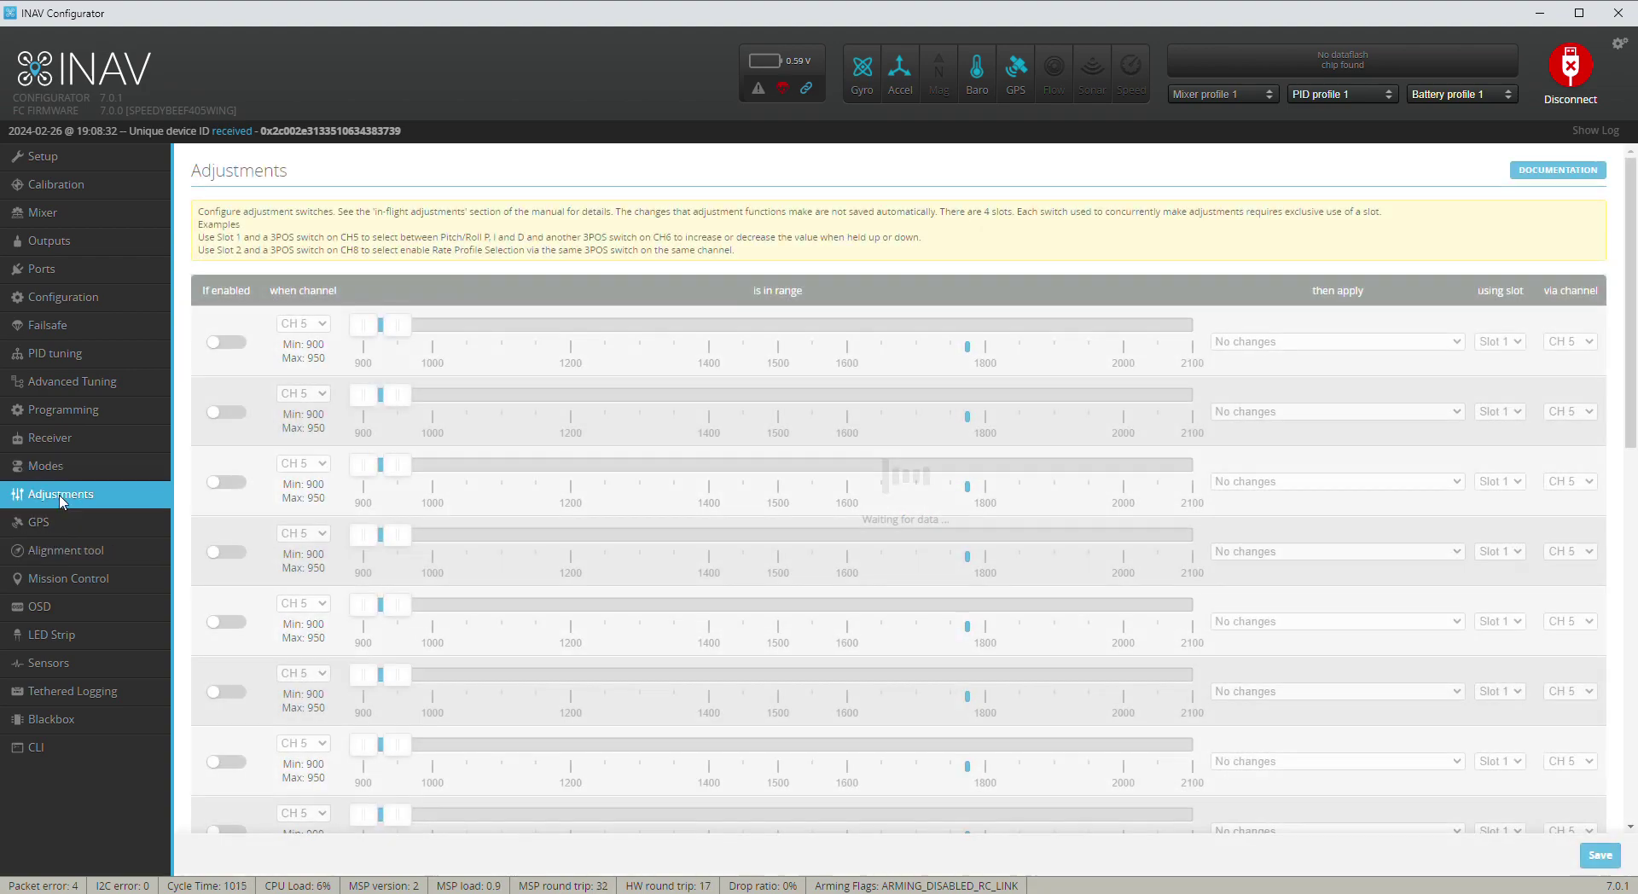
pyautogui.click(43, 522)
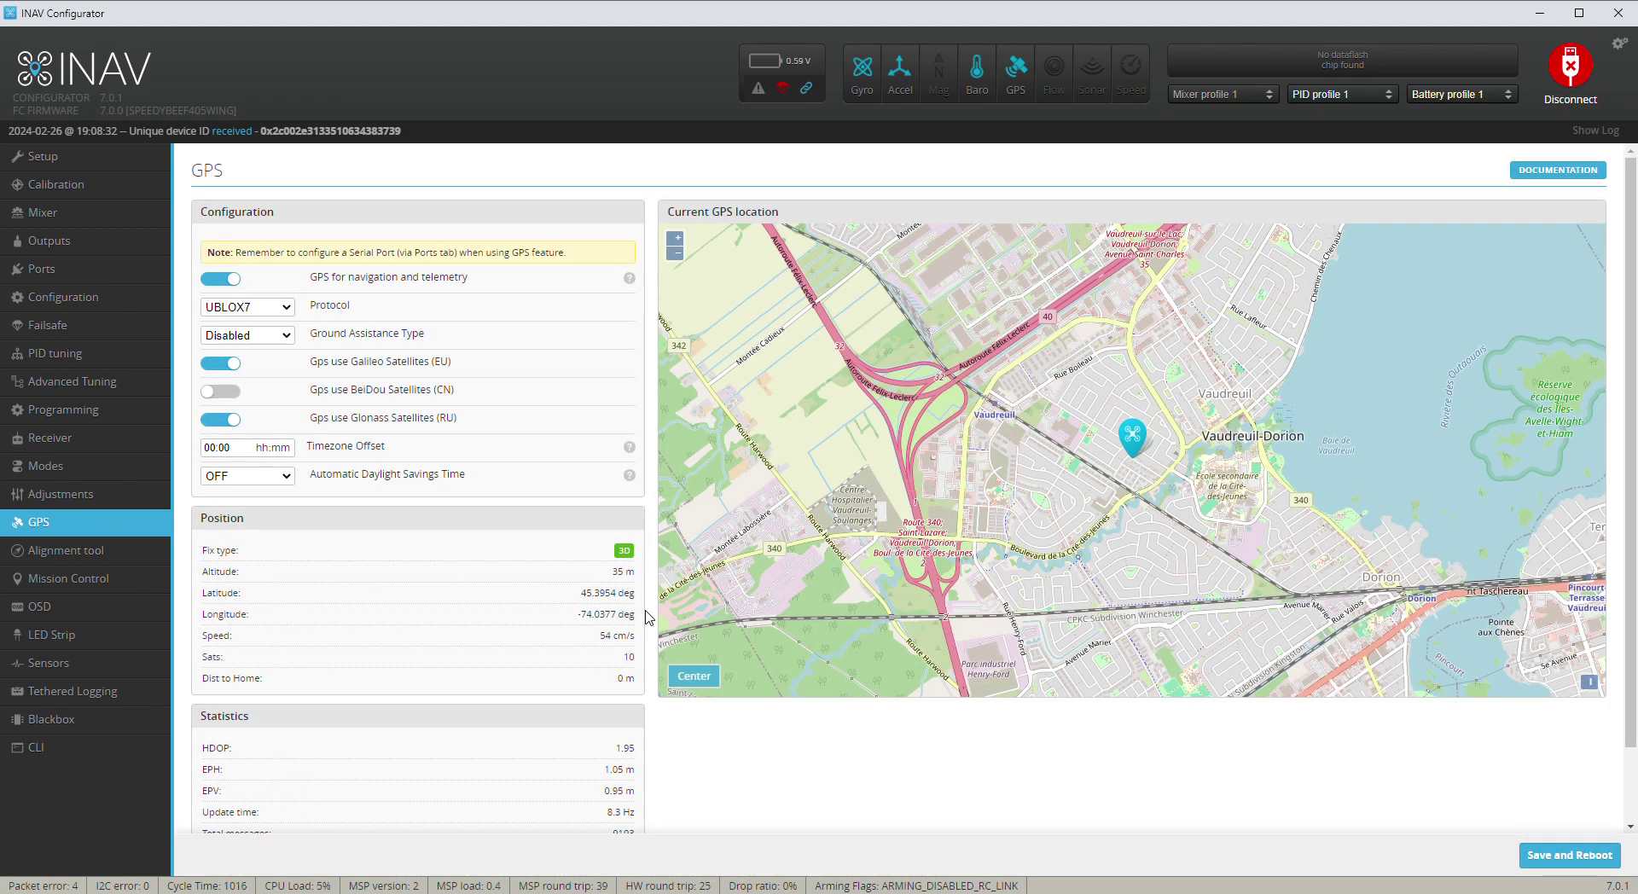
pyautogui.scroll(-2, 1301, 474)
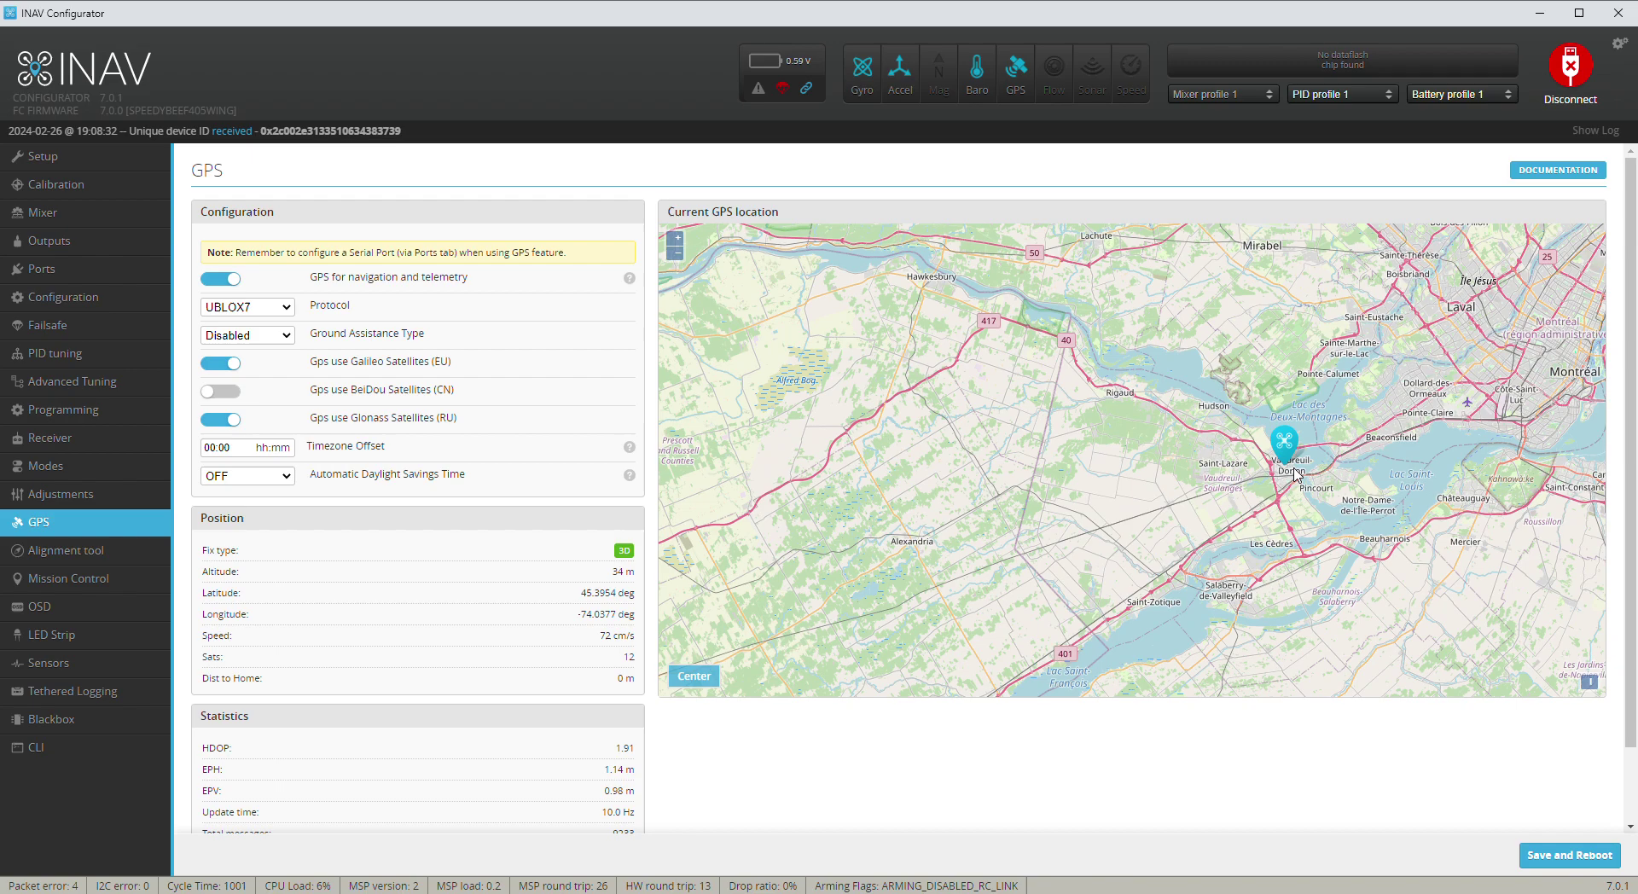
# Step: Inspect the aircraft's surroundings more closely on the GPS map, and check the position and statistics readings
pyautogui.scroll(2, 1298, 473)
pyautogui.scroll(2, 1295, 473)
pyautogui.scroll(-2, 1295, 474)
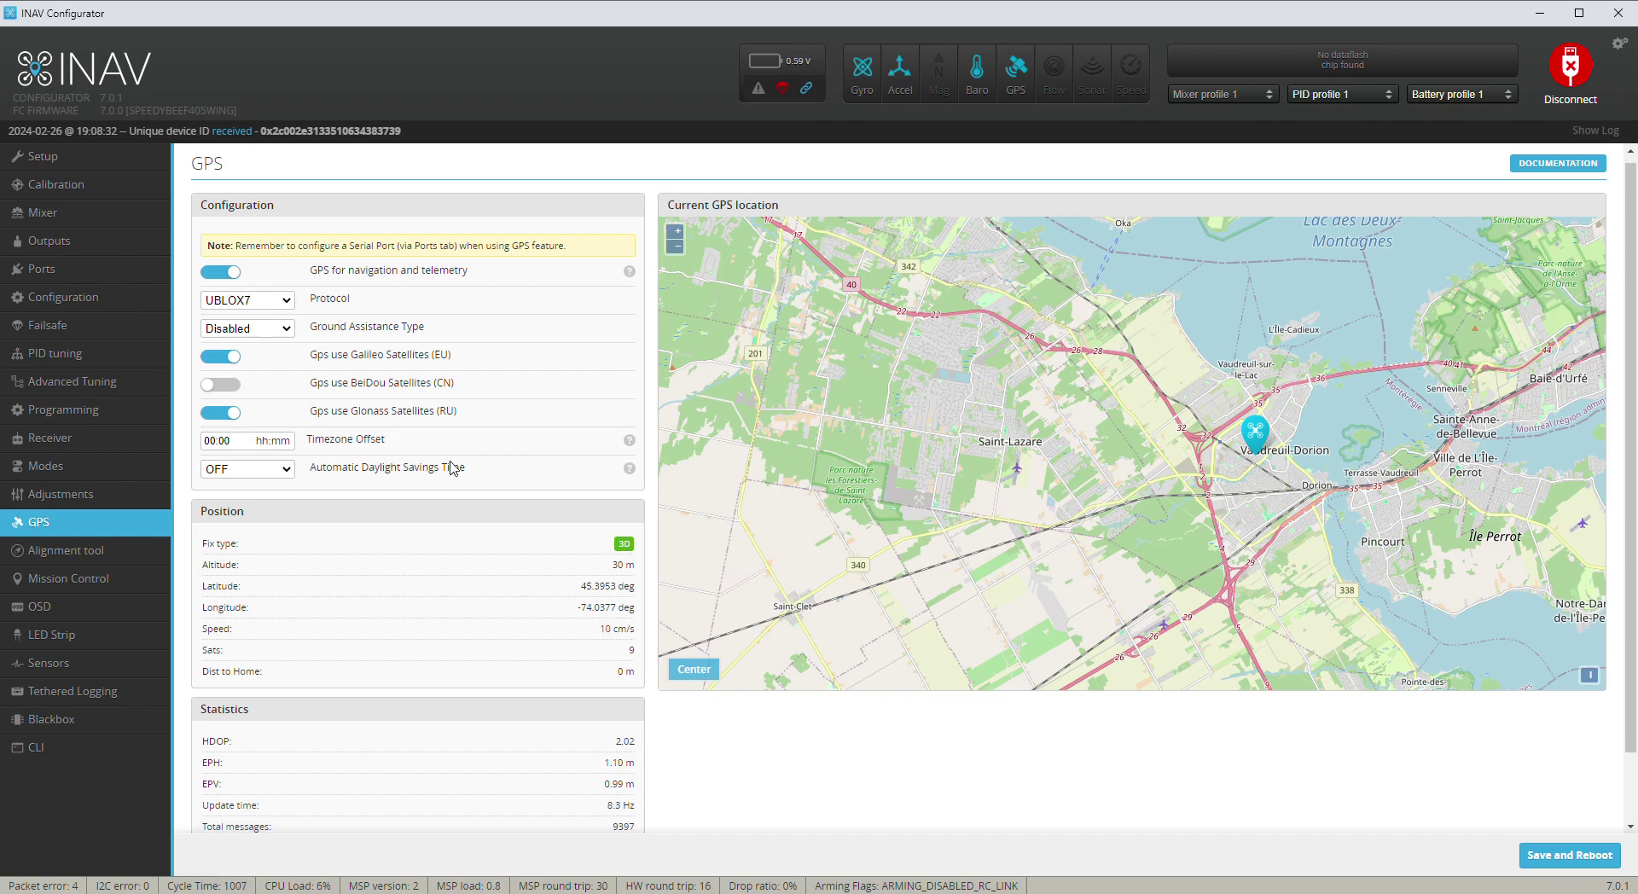
pyautogui.scroll(-1, 454, 469)
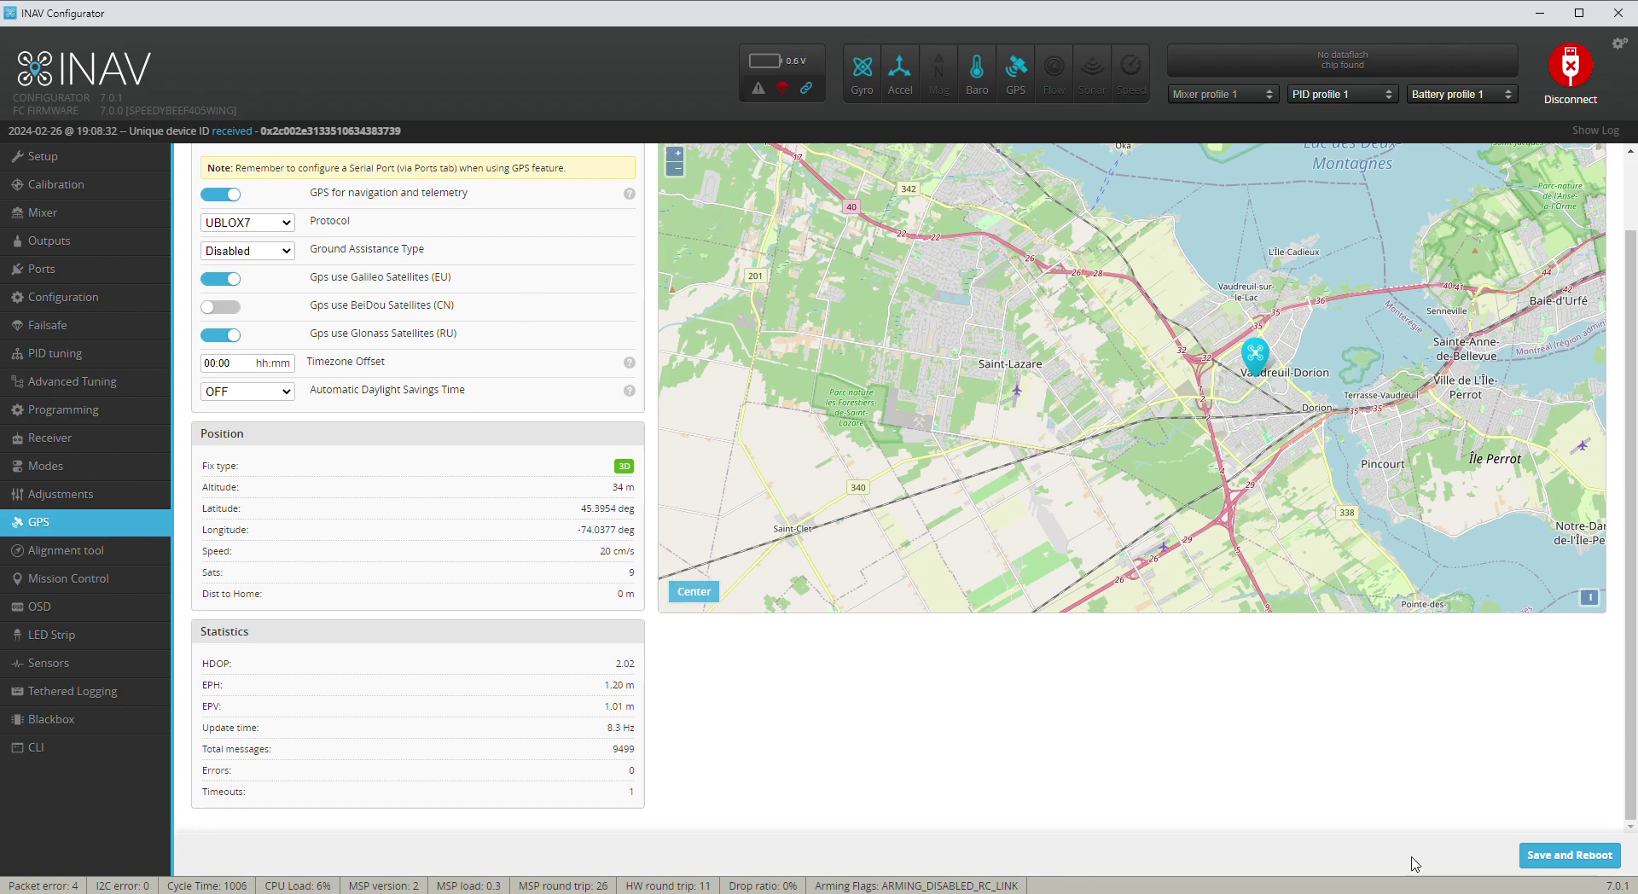
# Step: Review the flight controller and magnetometer alignment, and the OSD layout, video format, settings, alarms and switch indicators
pyautogui.click(55, 560)
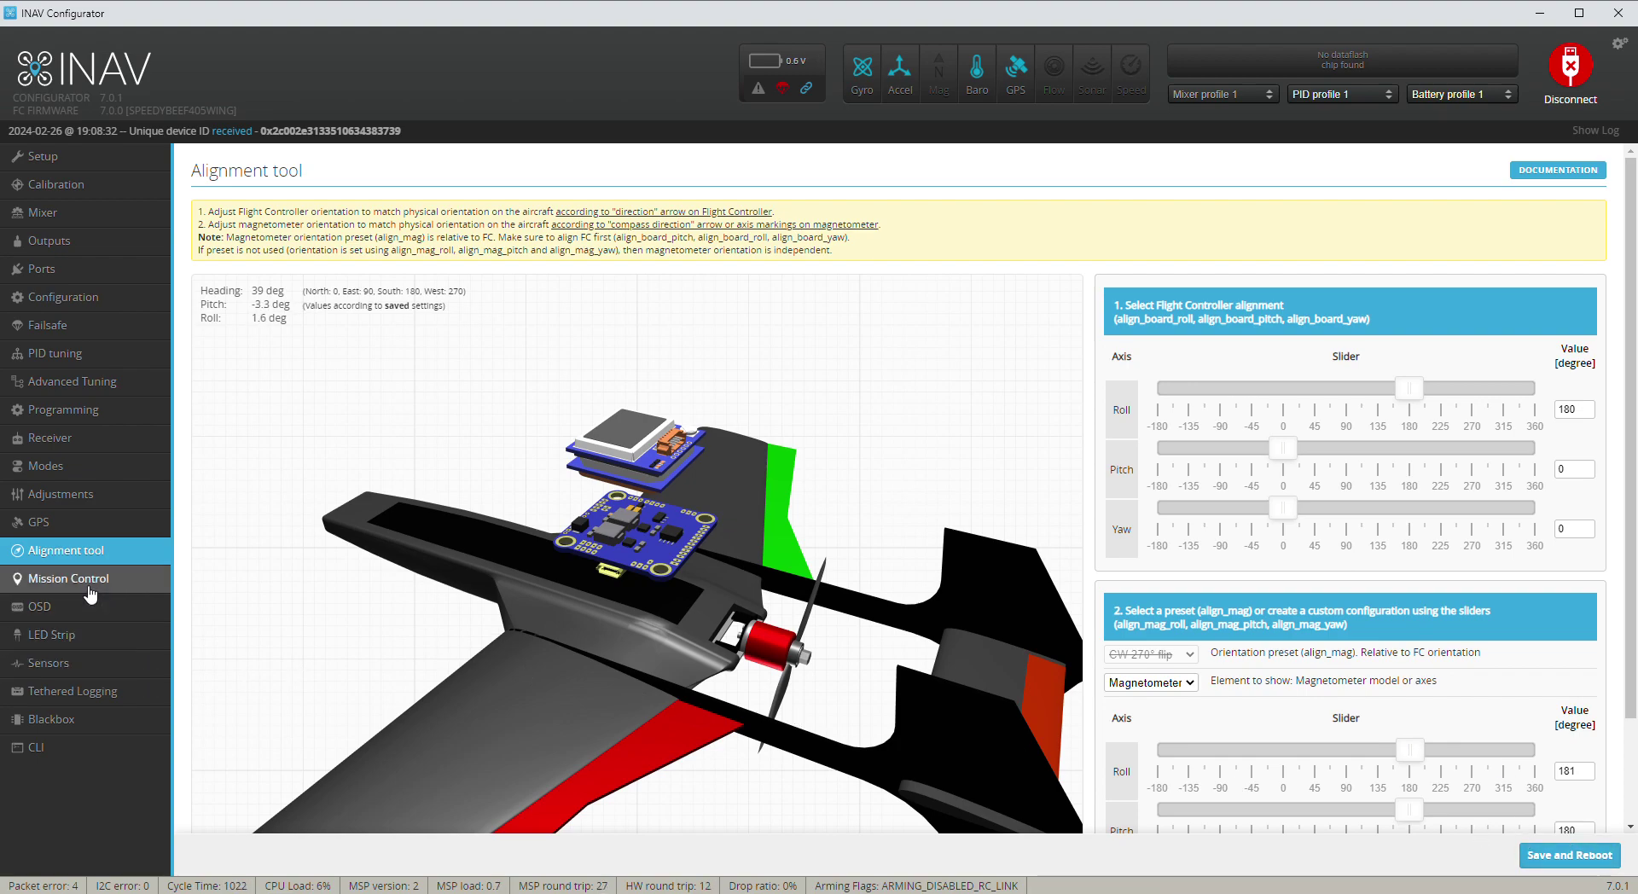
pyautogui.click(41, 609)
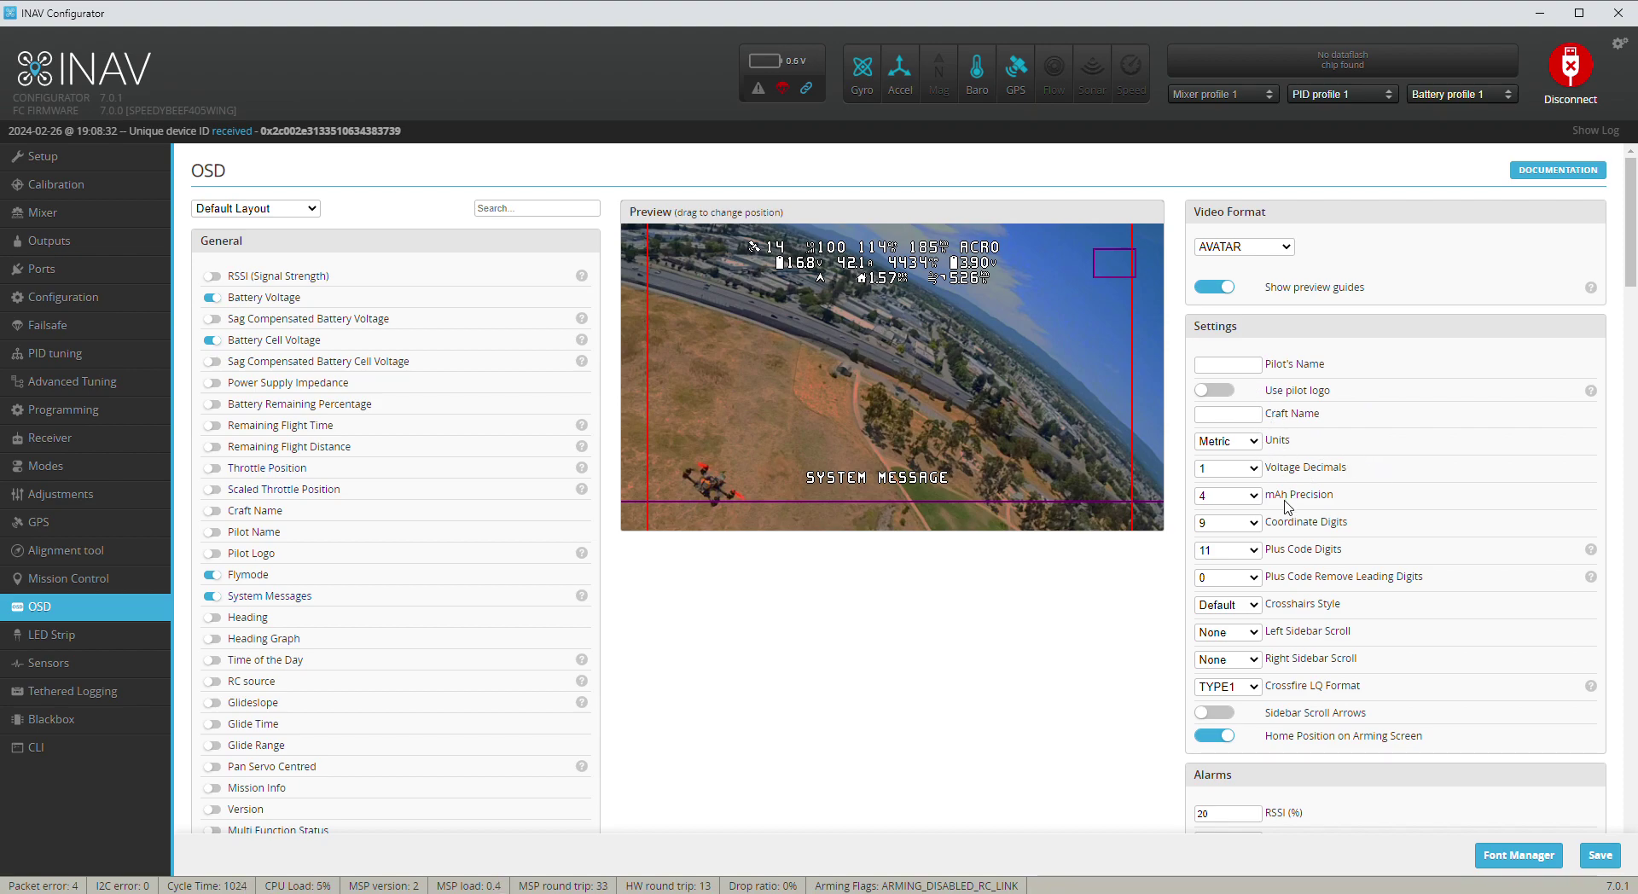
pyautogui.scroll(-2, 1288, 505)
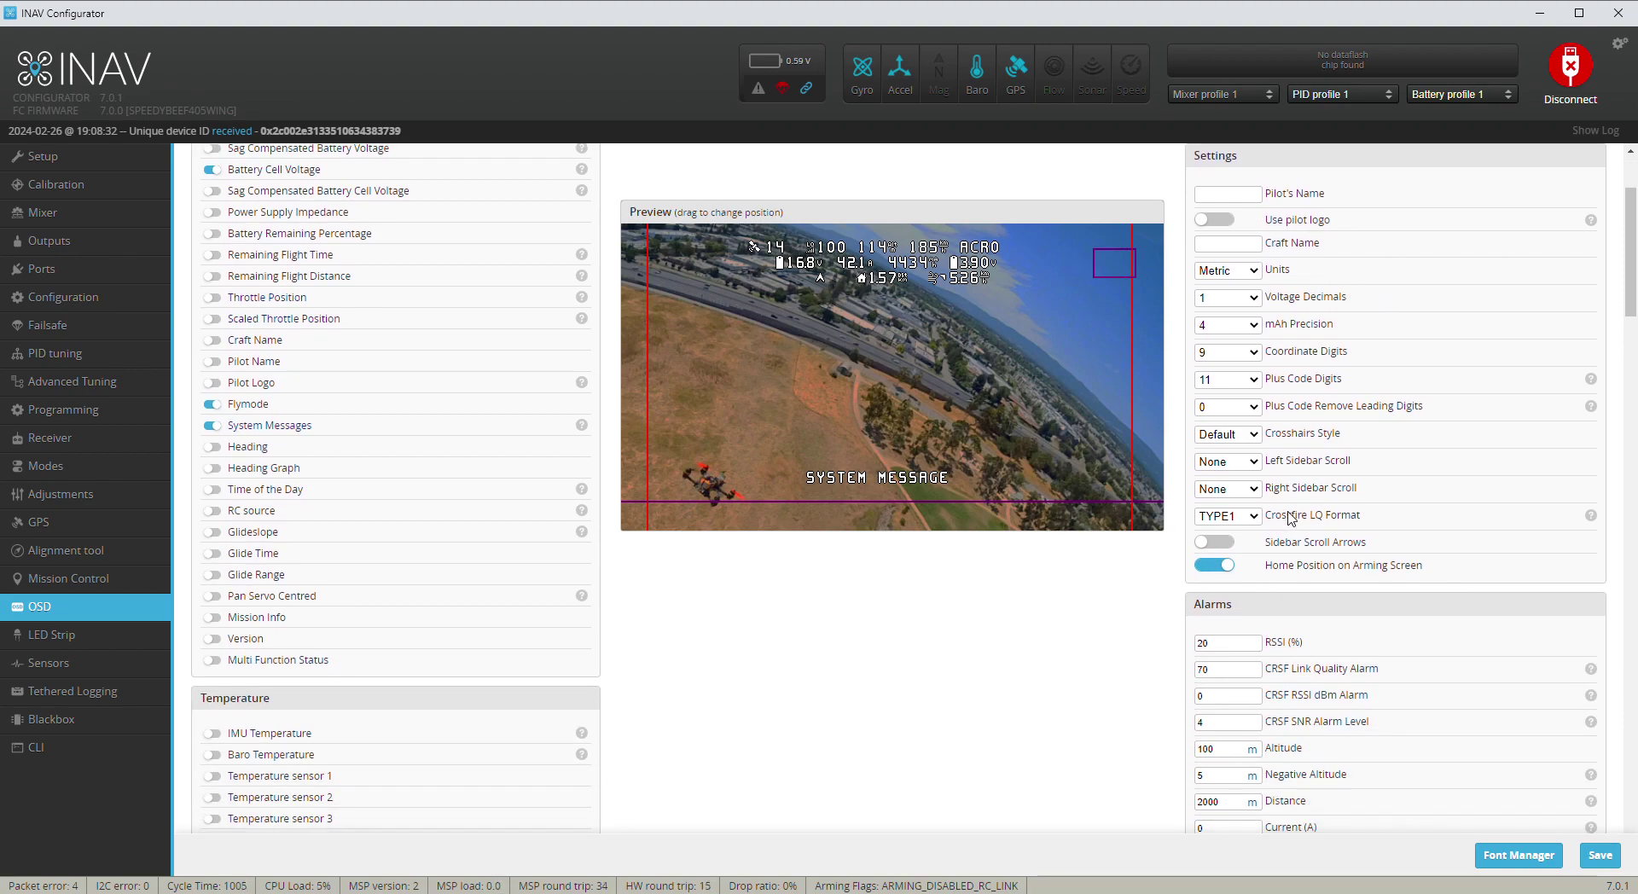
pyautogui.scroll(-5, 1291, 518)
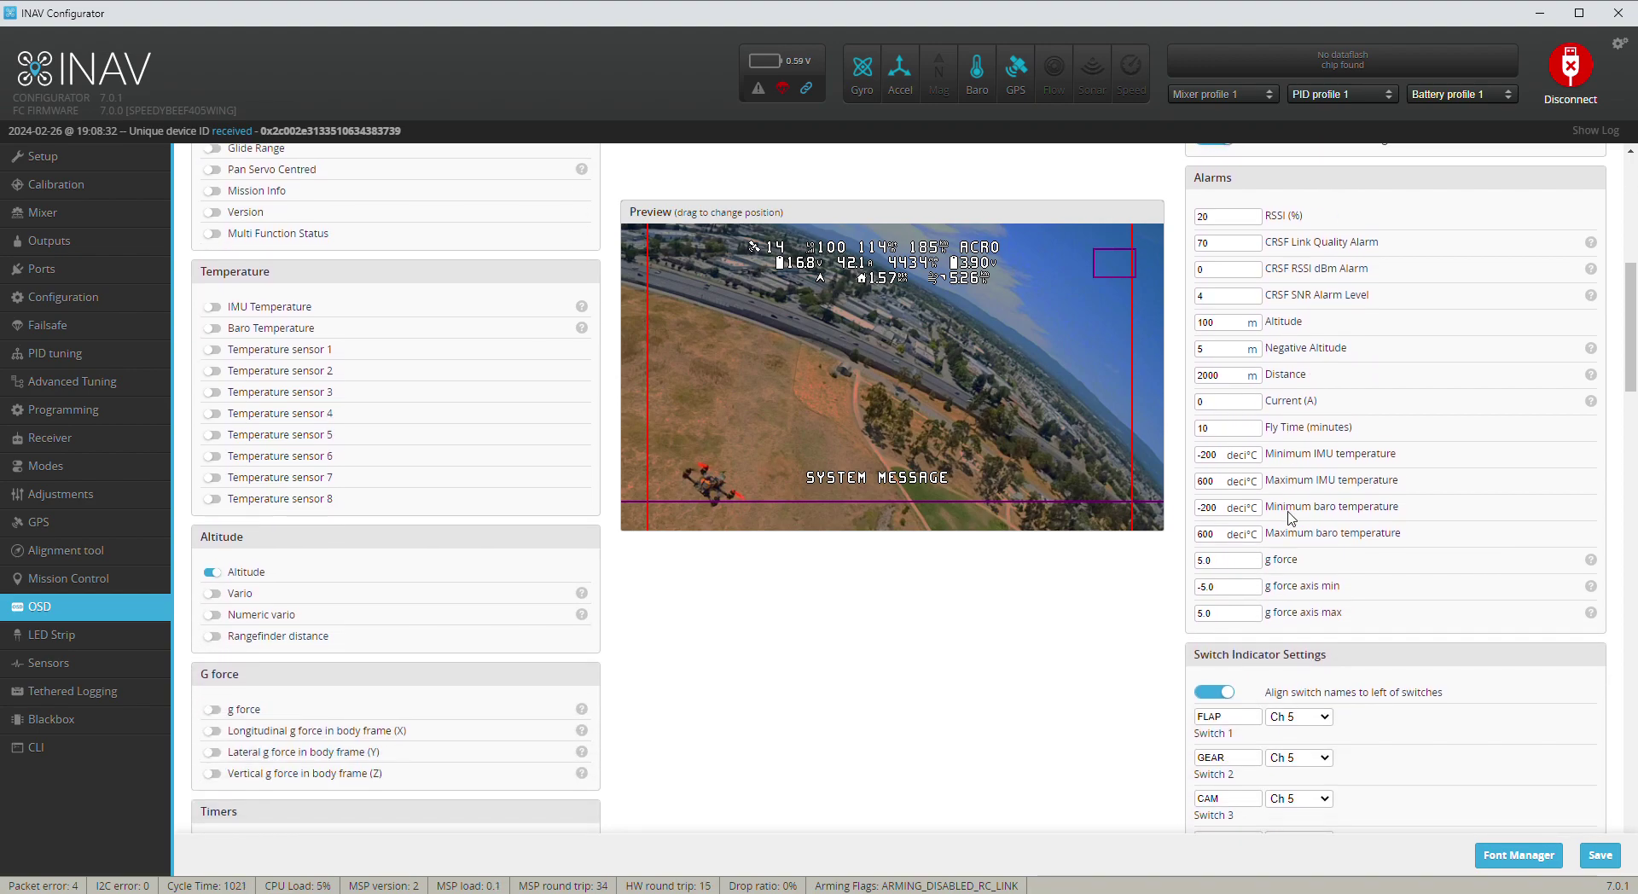
pyautogui.scroll(-1, 1292, 518)
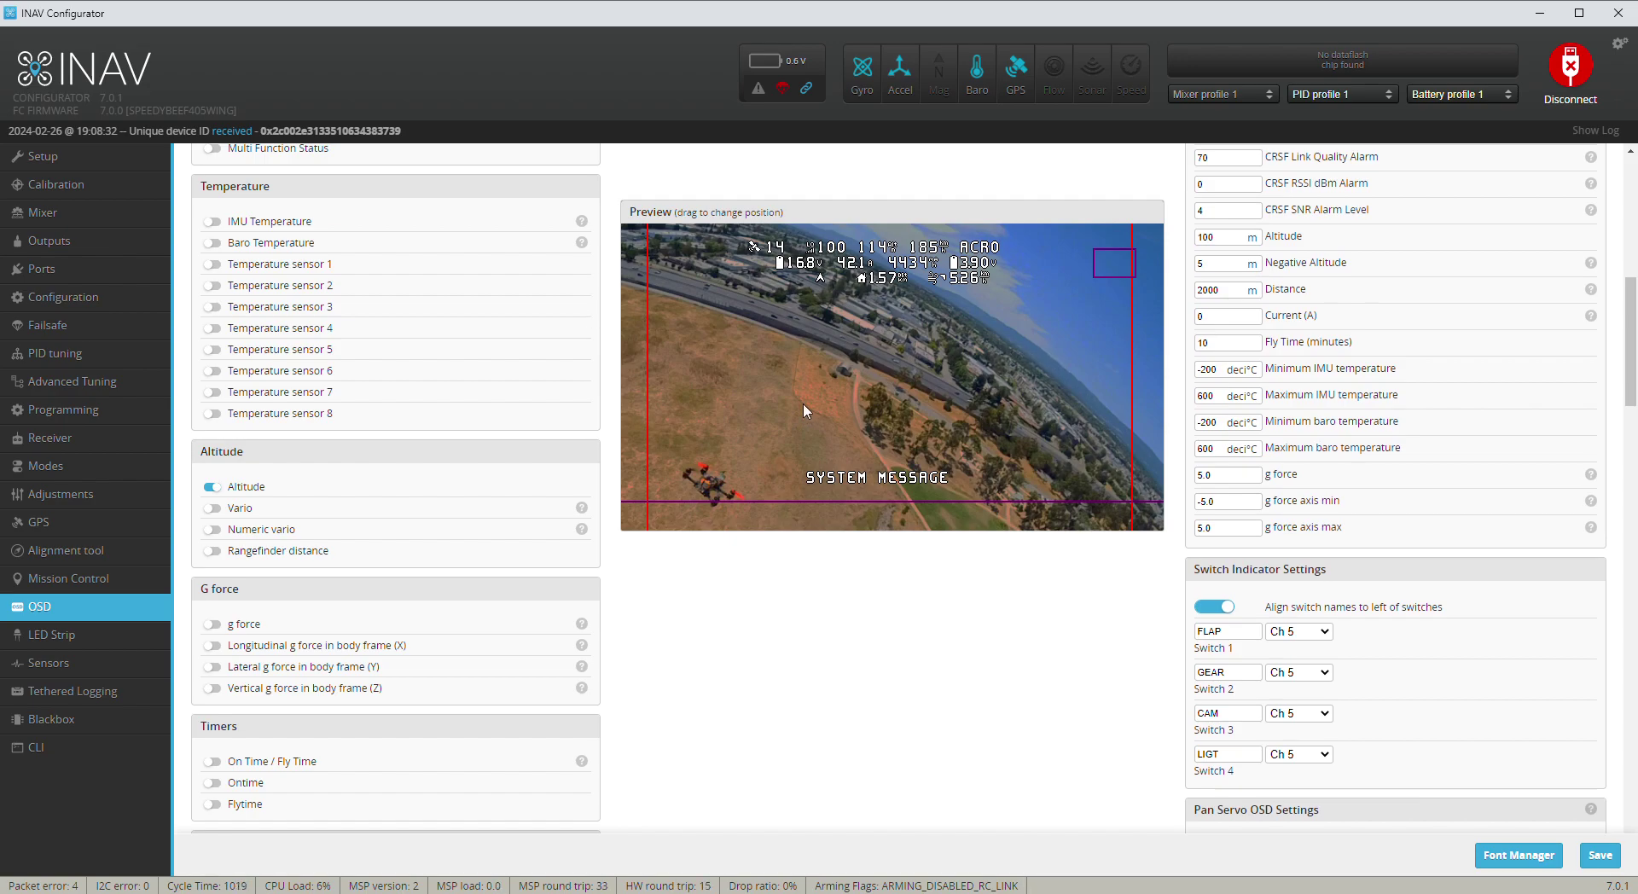
# Step: Output the full configuration diff in the CLI and save it to a file
pyautogui.click(47, 747)
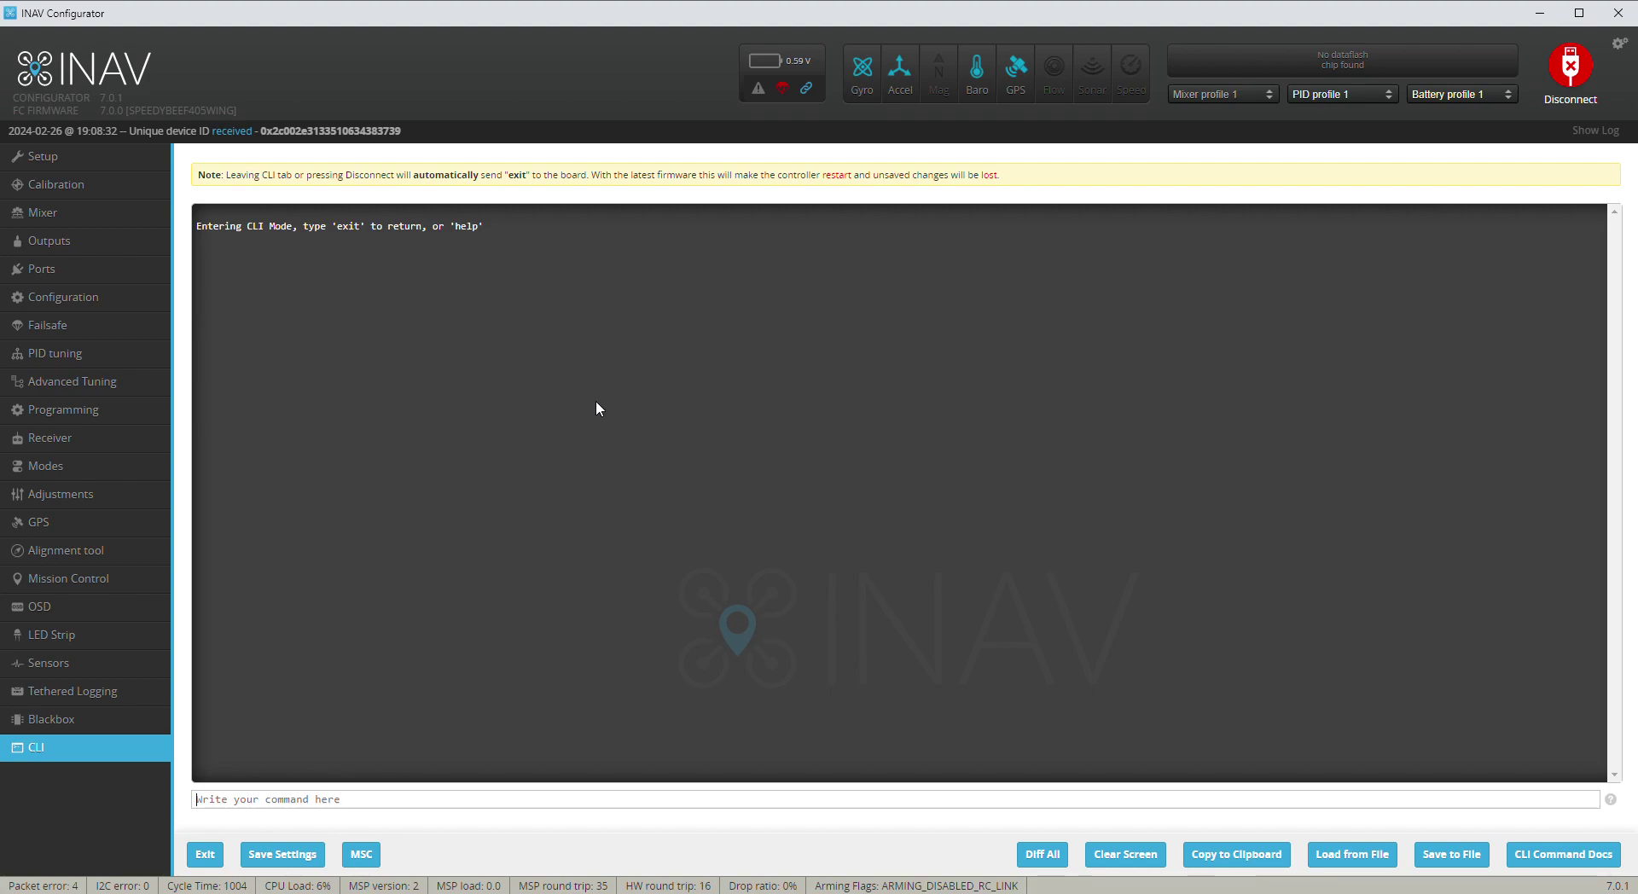
pyautogui.click(1043, 856)
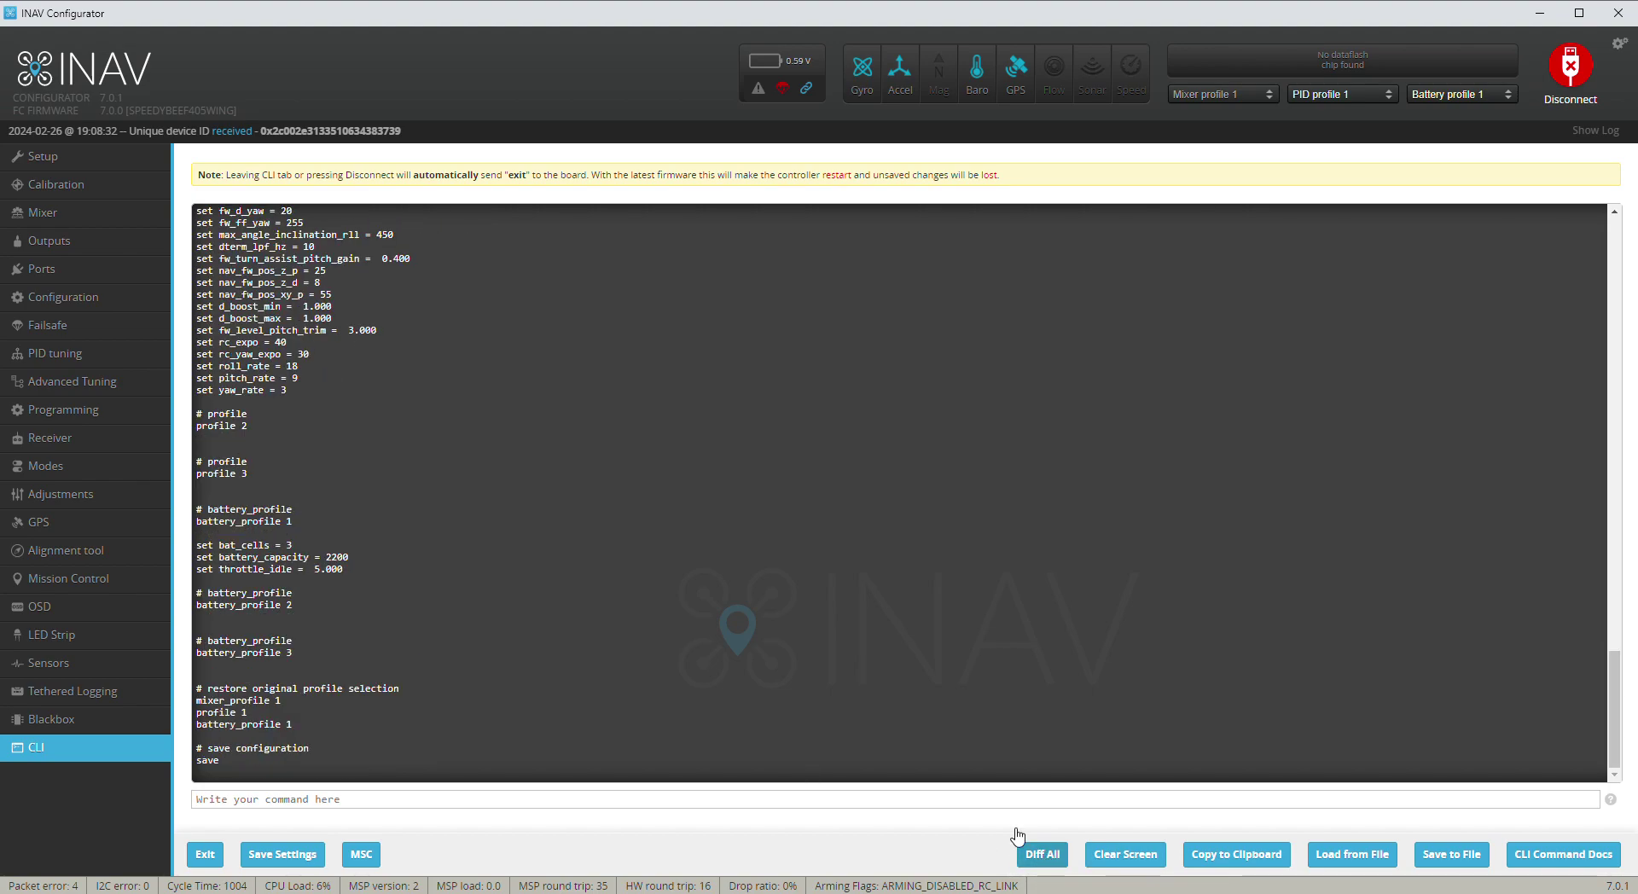
pyautogui.click(1465, 860)
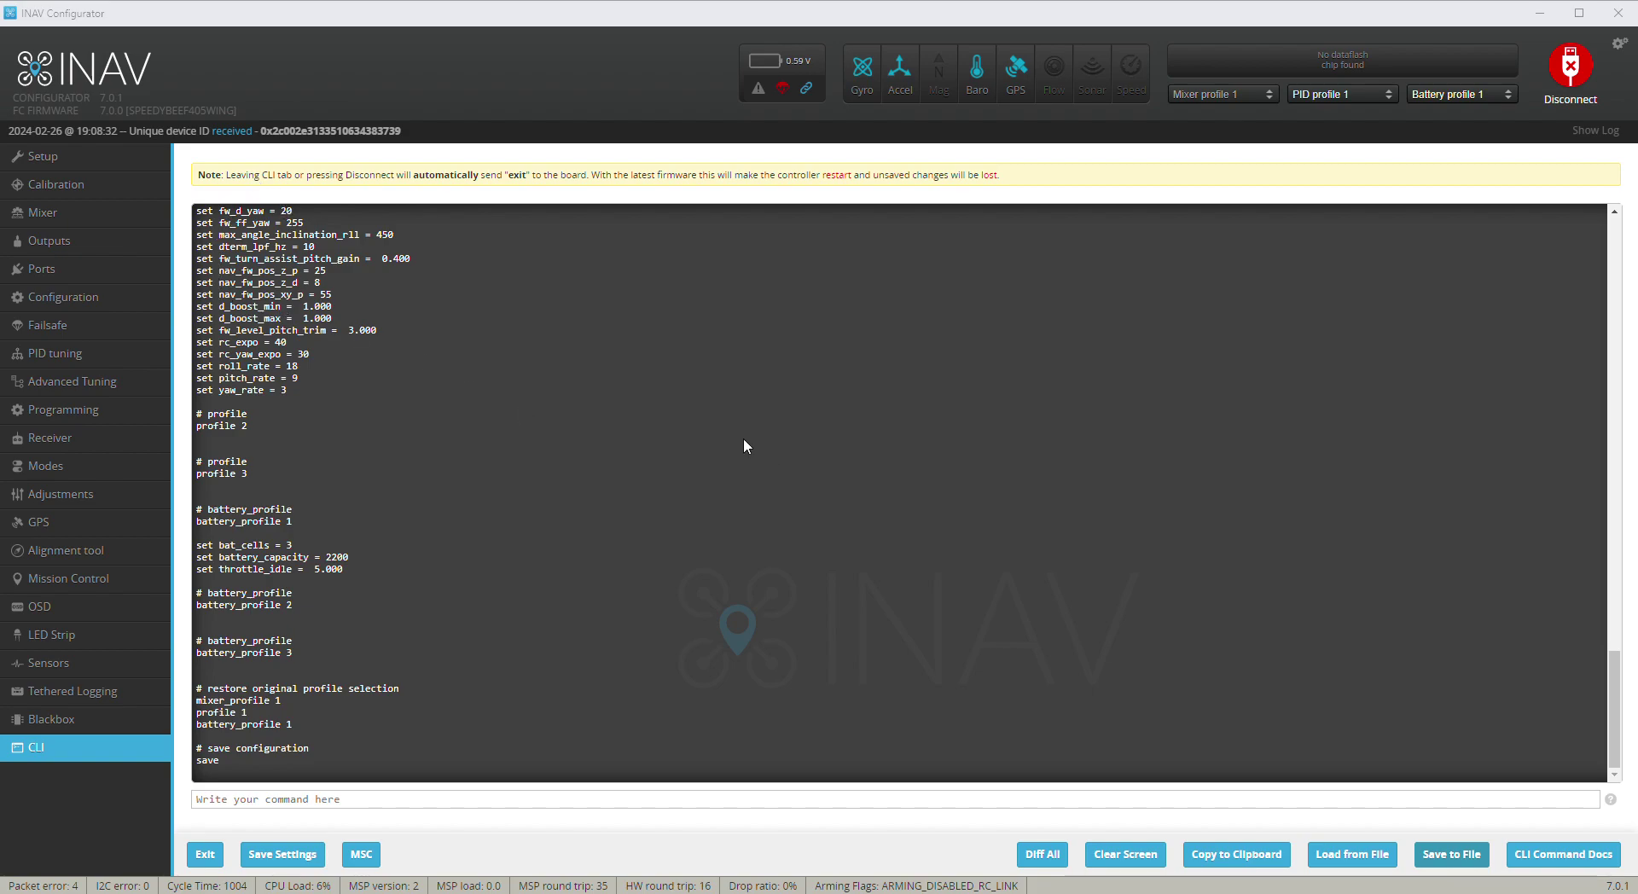
pyautogui.press('Return')
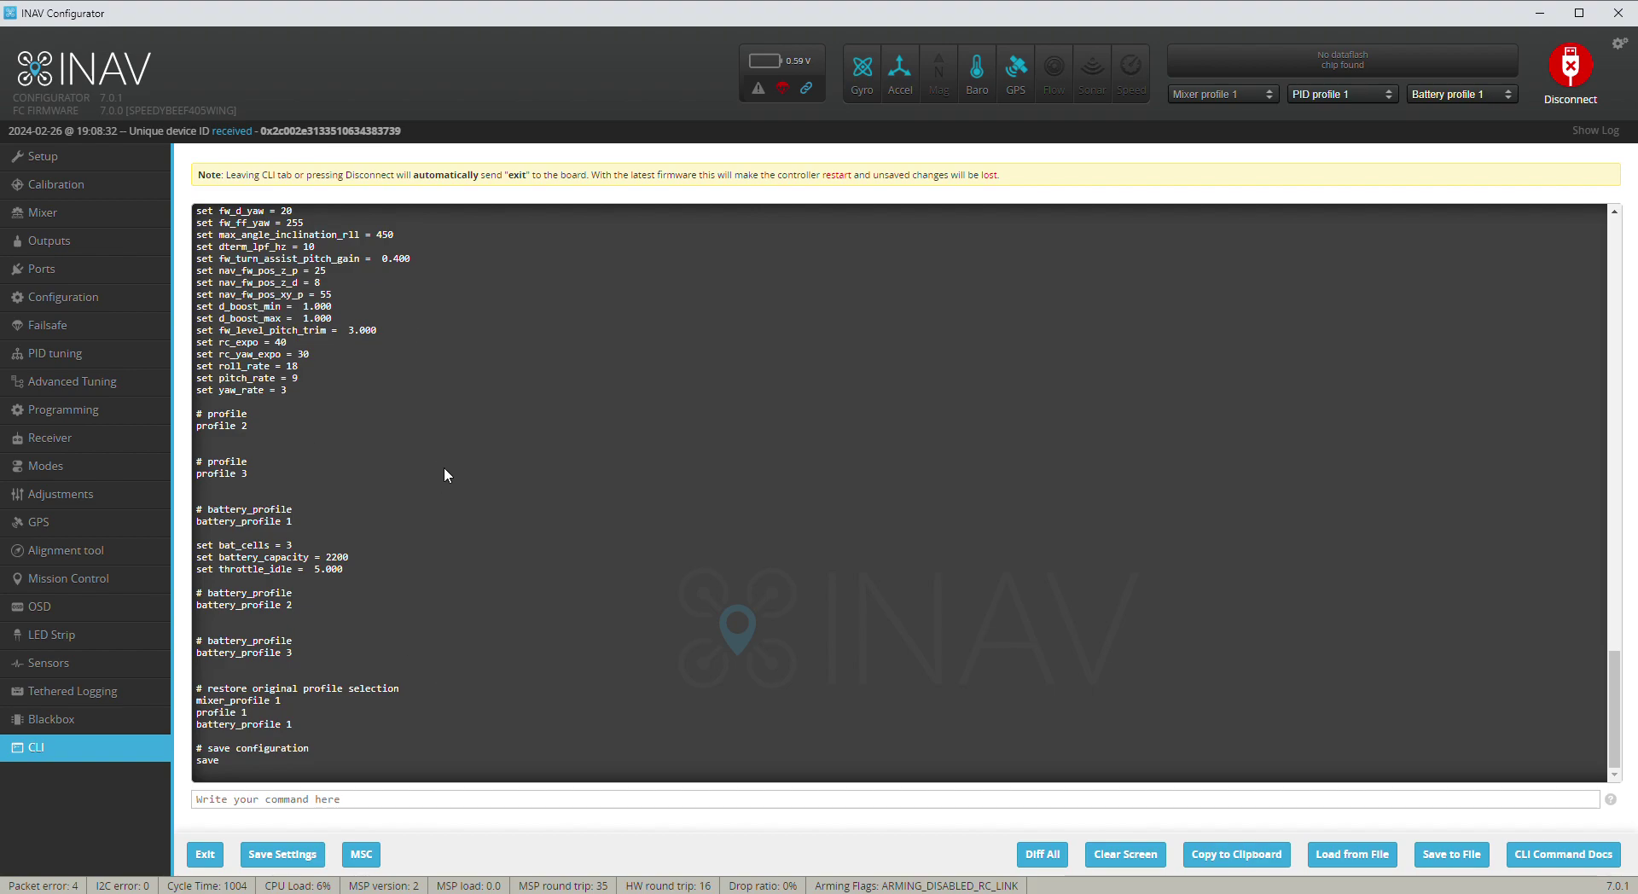
# Step: Look back over the profile settings in the diff output and clear the CLI screen
pyautogui.scroll(2, 452, 536)
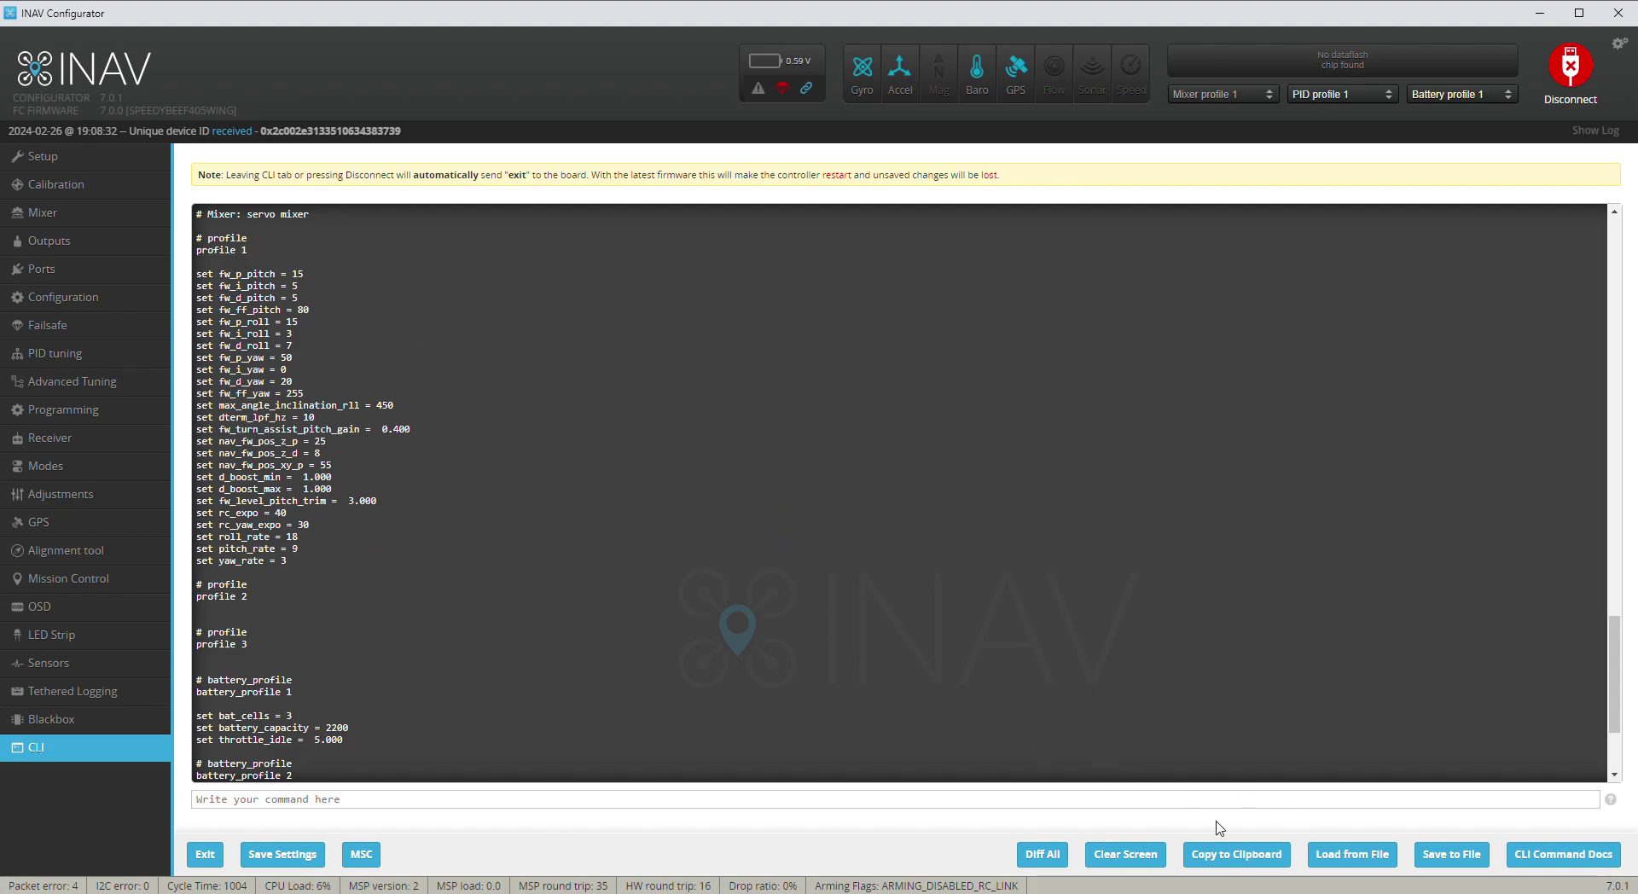
pyautogui.click(1119, 856)
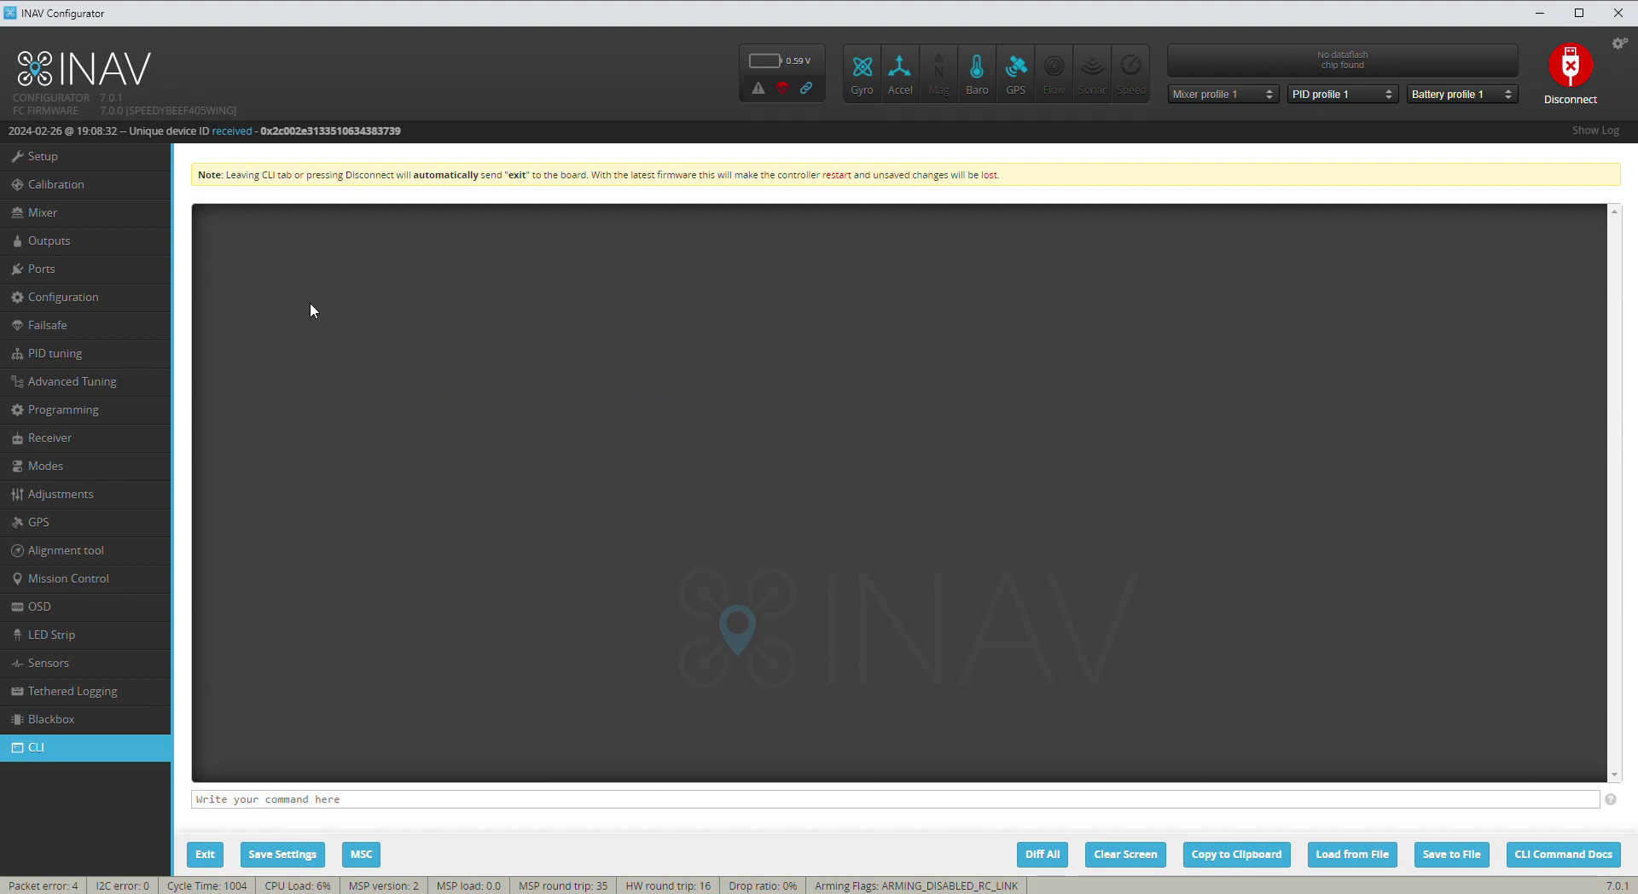